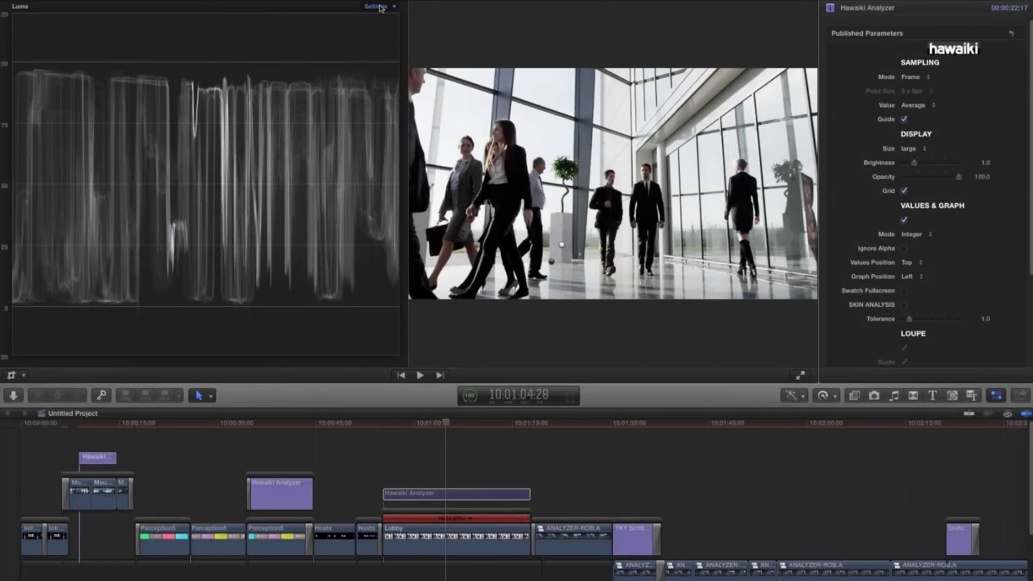
Switch the scope to Vectorscope and back to luma Waveform, then hide the video scopes.
{"action": "left_click", "coordinate": [380, 7]}
{"action": "left_click", "coordinate": [384, 28]}
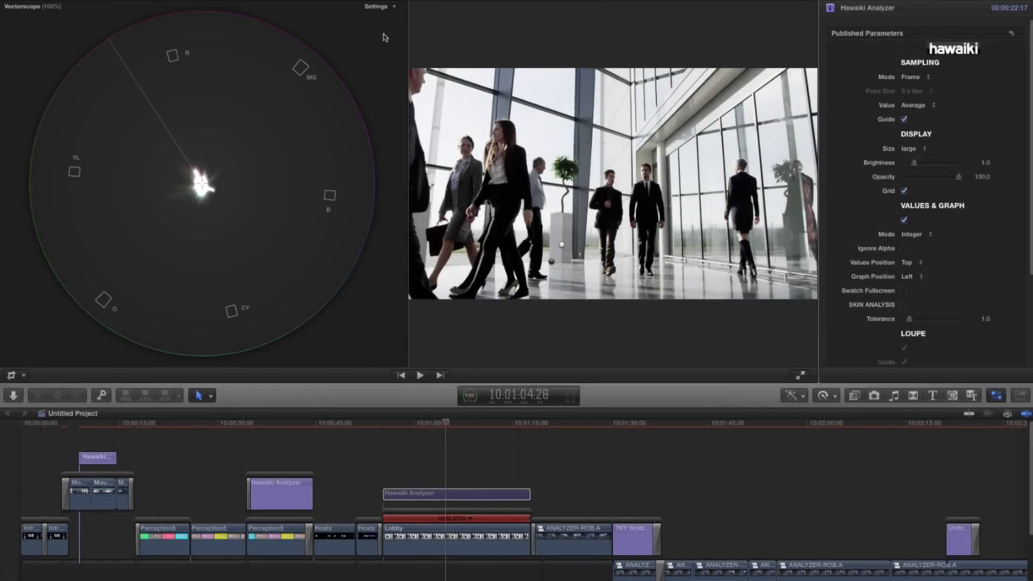
{"action": "left_click", "coordinate": [379, 6]}
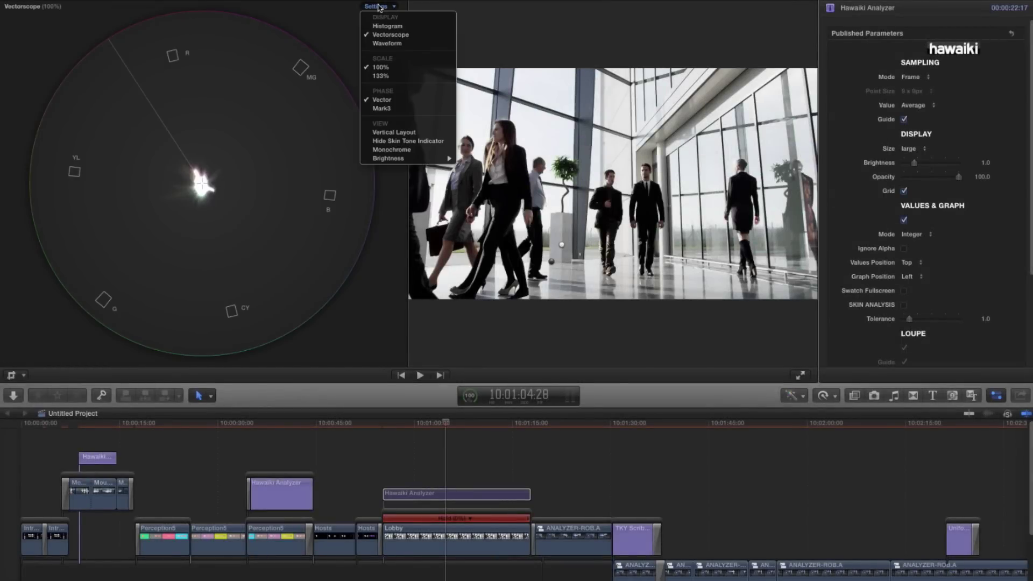
{"action": "left_click", "coordinate": [384, 44]}
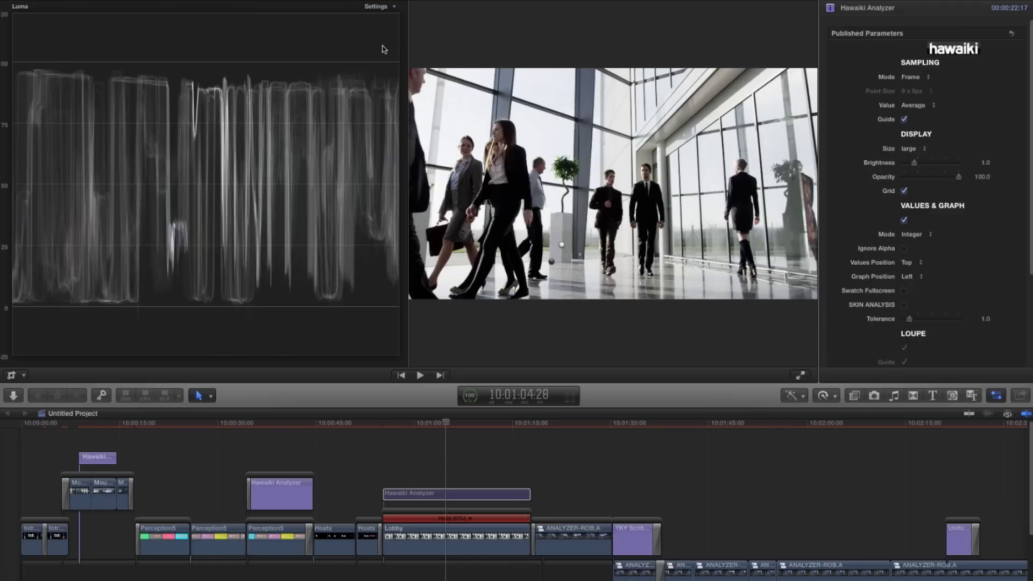
{"action": "key", "text": "super+7"}
On the Hawaiki Analyzer title, set Sampling Mode to Area and enlarge the area up and right.
{"action": "left_click", "coordinate": [450, 493]}
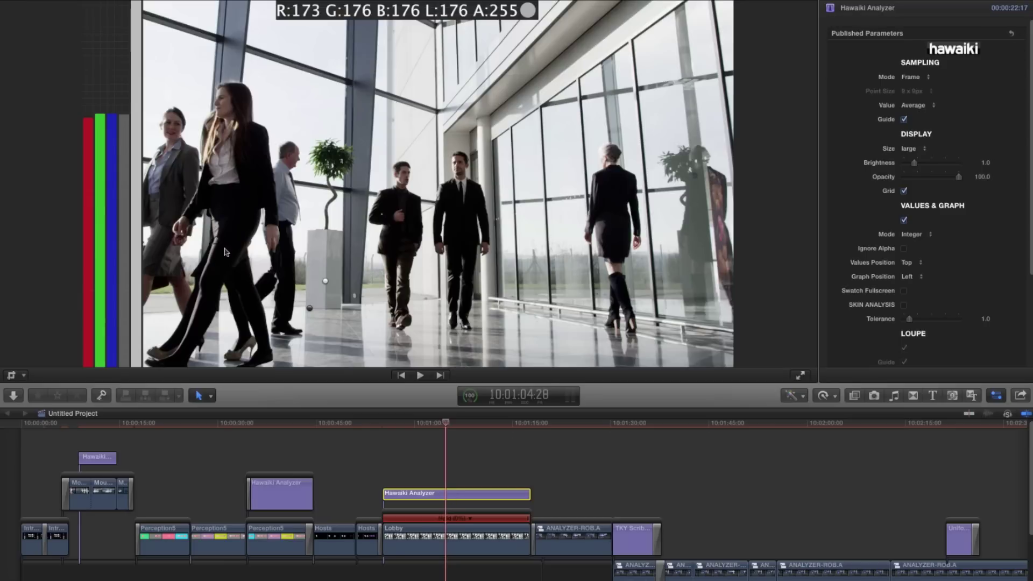
{"action": "left_click", "coordinate": [921, 78]}
{"action": "left_click", "coordinate": [918, 70]}
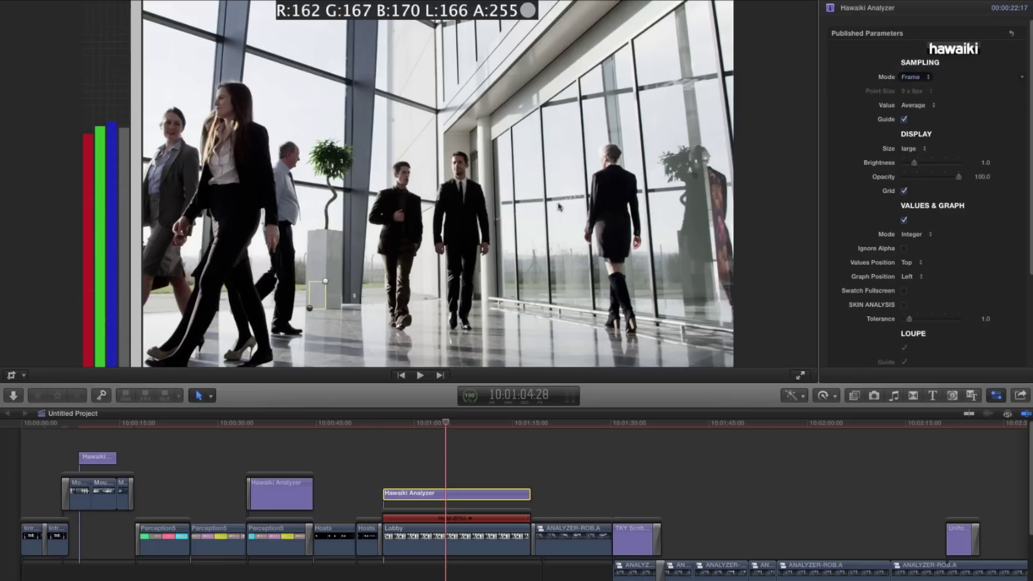
{"action": "left_click_drag", "start_coordinate": [325, 281], "coordinate": [336, 238]}
Switch to Point sampling with the loupe on and move the sample onto the walking man's face.
{"action": "left_click", "coordinate": [921, 77]}
{"action": "left_click", "coordinate": [915, 68]}
{"action": "left_click_drag", "start_coordinate": [337, 238], "coordinate": [401, 178]}
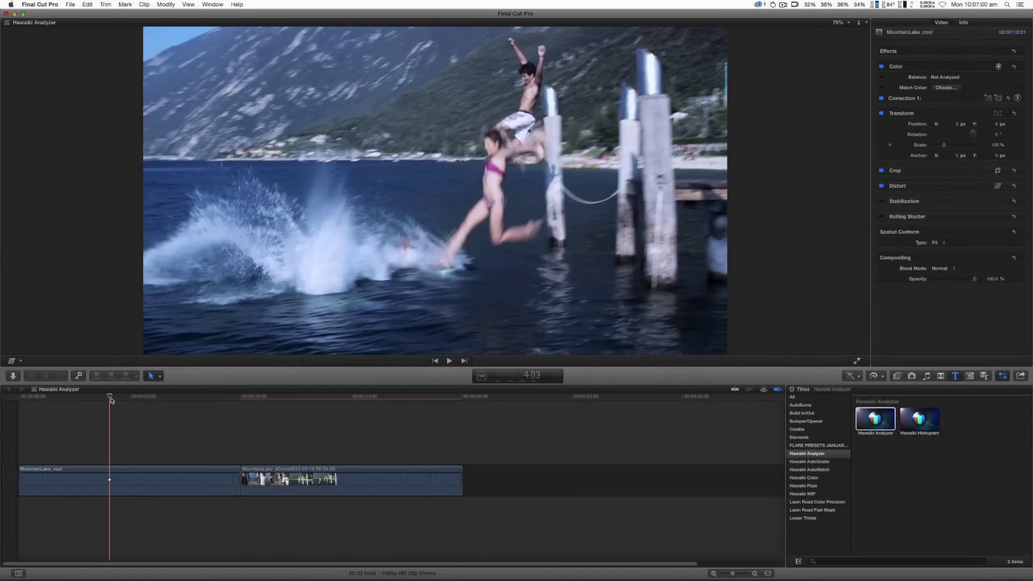
Place the Hawaiki Analyzer title above MountainLake_cool, set Sampling Mode to Frame, and select it.
{"action": "left_click_drag", "start_coordinate": [111, 397], "coordinate": [99, 397]}
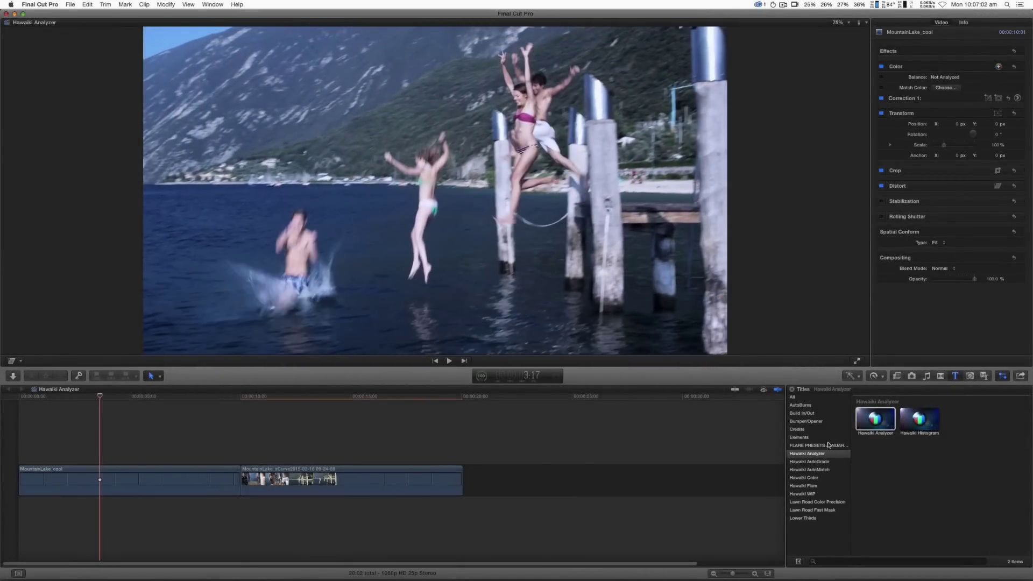
{"action": "mouse_move", "coordinate": [875, 420]}
{"action": "left_mouse_down"}
{"action": "mouse_move", "coordinate": [210, 431]}
{"action": "mouse_move", "coordinate": [8, 453]}
{"action": "left_mouse_up"}
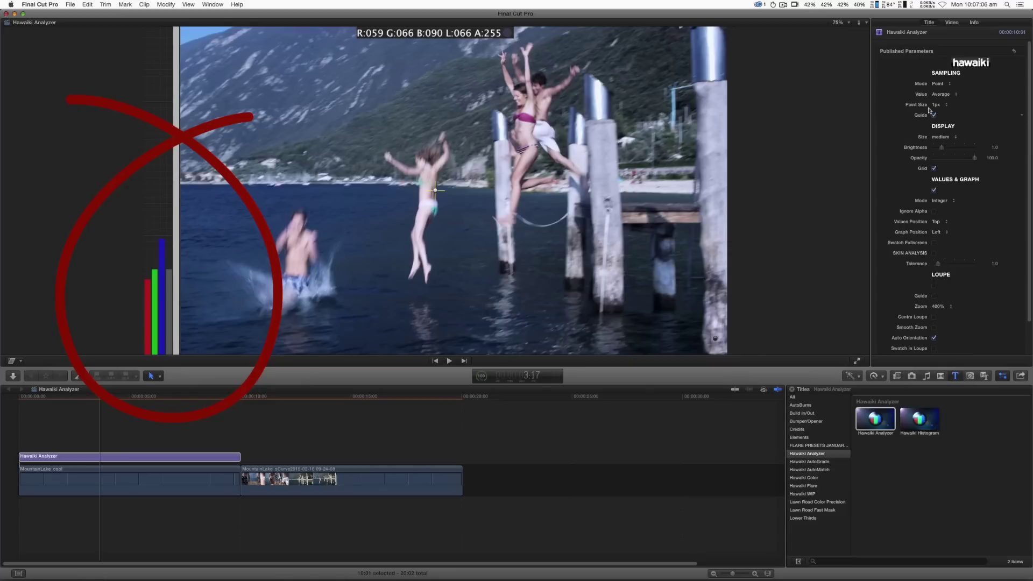
{"action": "left_click", "coordinate": [941, 94]}
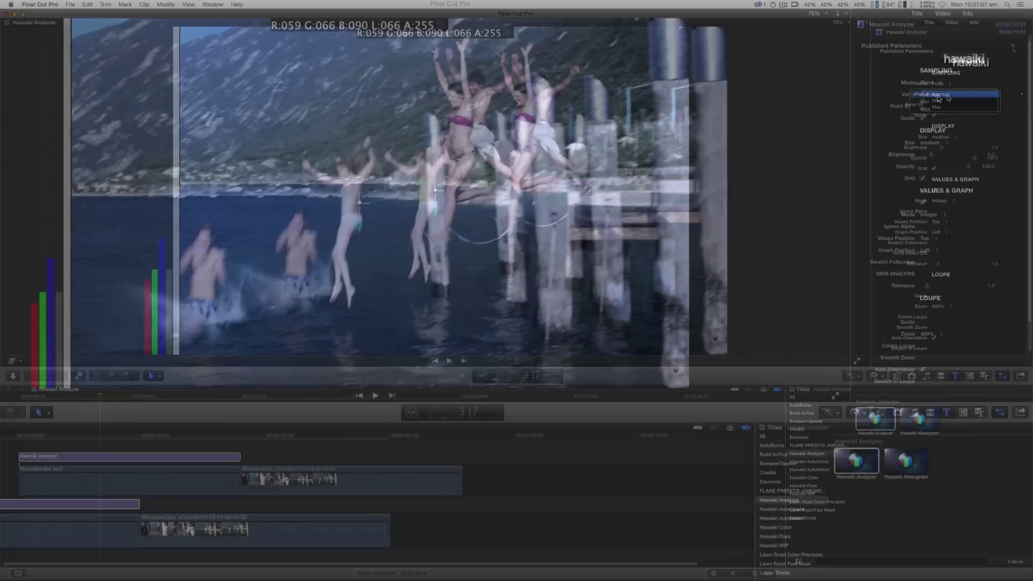
{"action": "left_click", "coordinate": [940, 94]}
{"action": "left_click", "coordinate": [928, 82]}
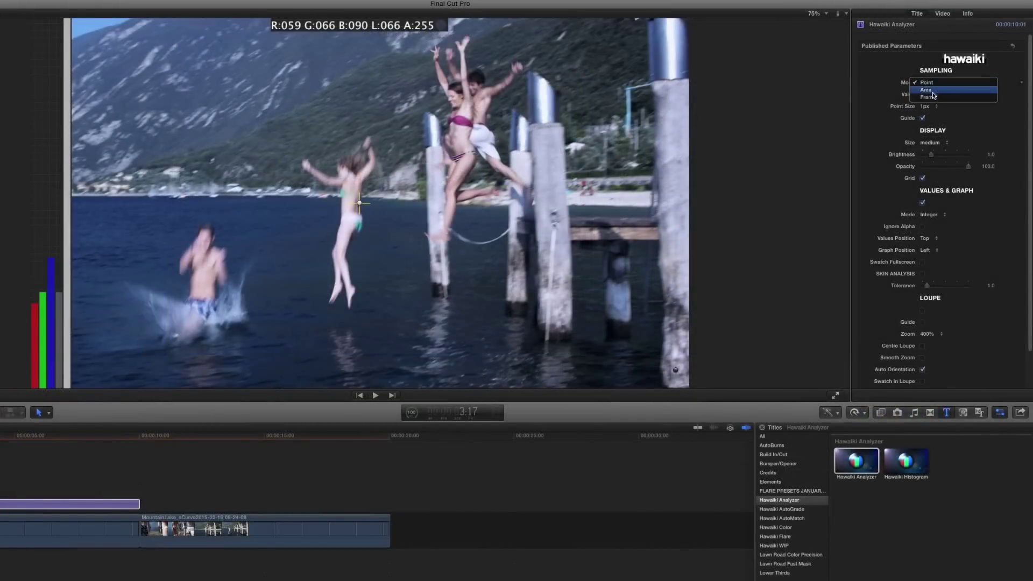
{"action": "left_click", "coordinate": [934, 97]}
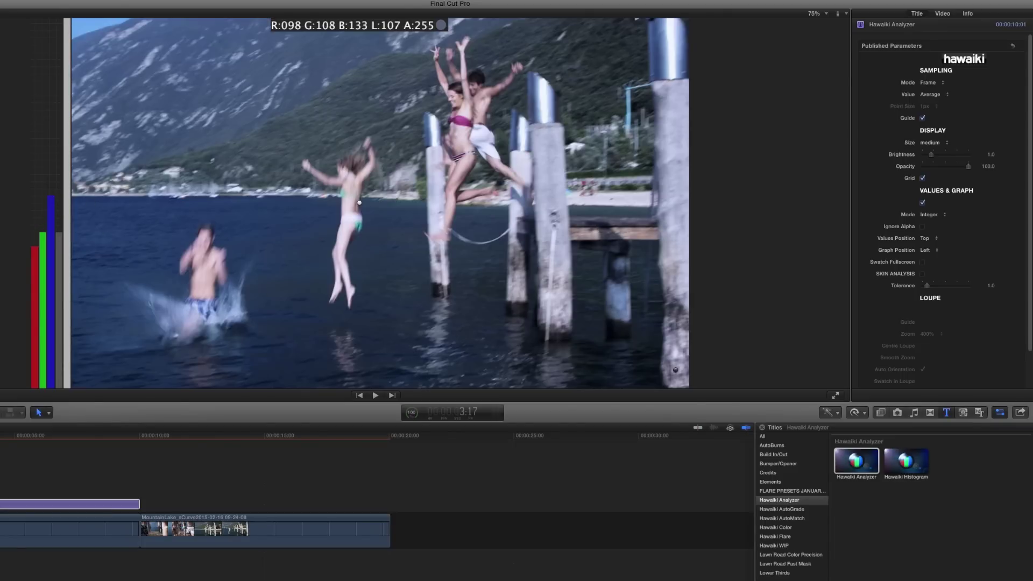
{"action": "left_click", "coordinate": [32, 504]}
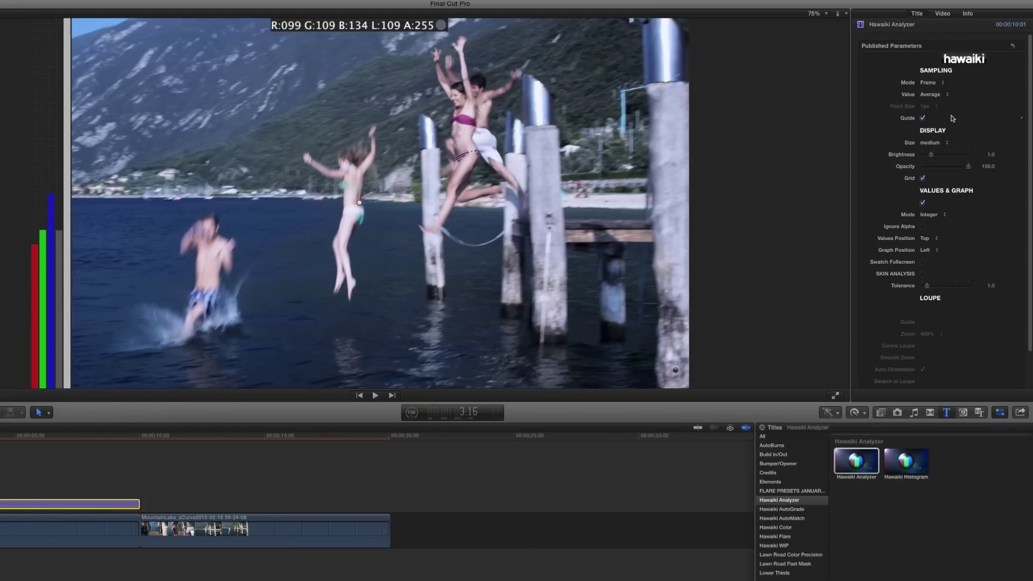
Point-sample the woman's skin at 5 x 5px with the loupe and its guide shown.
{"action": "left_click", "coordinate": [928, 83]}
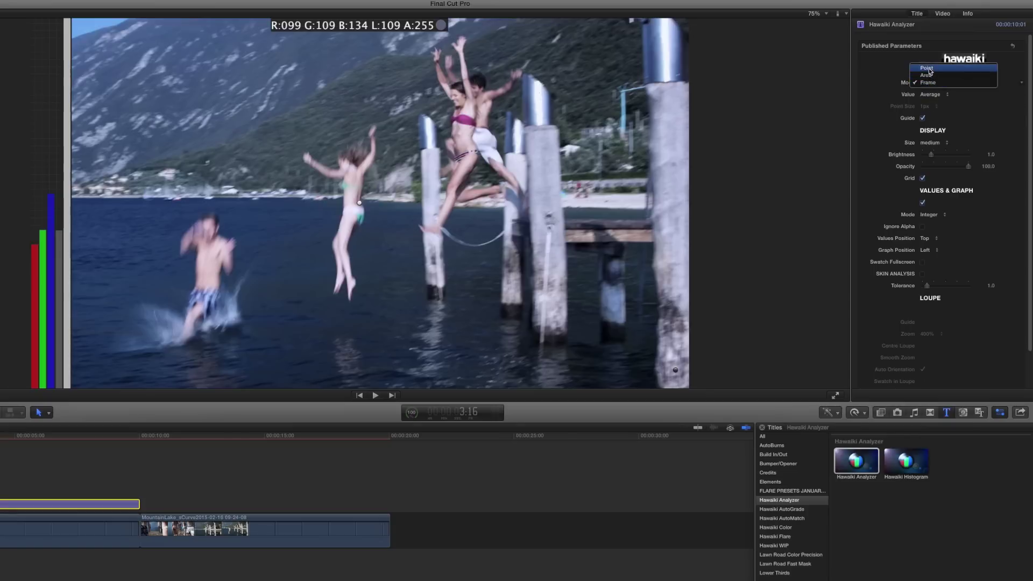
{"action": "left_click", "coordinate": [926, 68]}
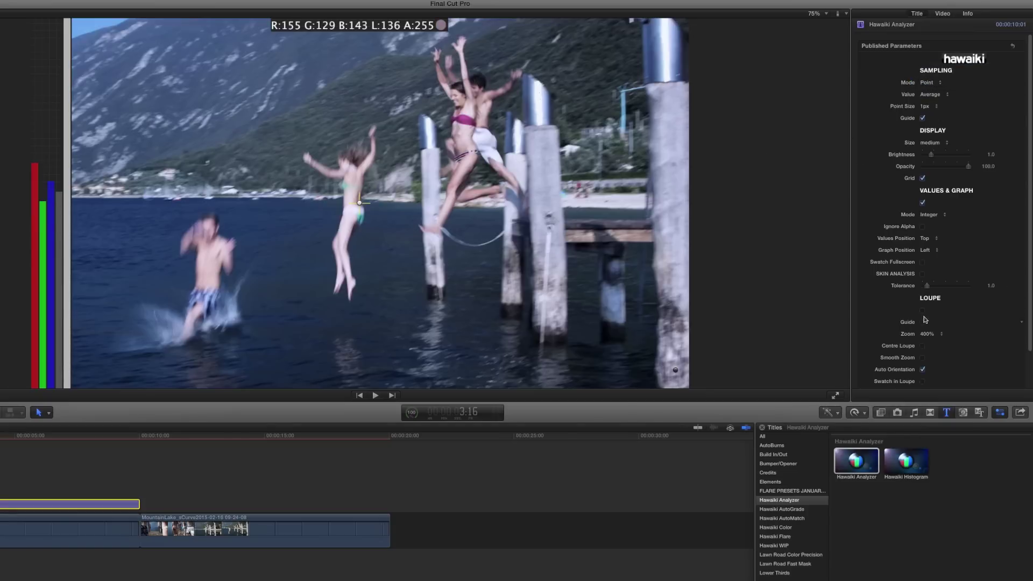
{"action": "left_click", "coordinate": [922, 310]}
{"action": "left_click", "coordinate": [922, 322]}
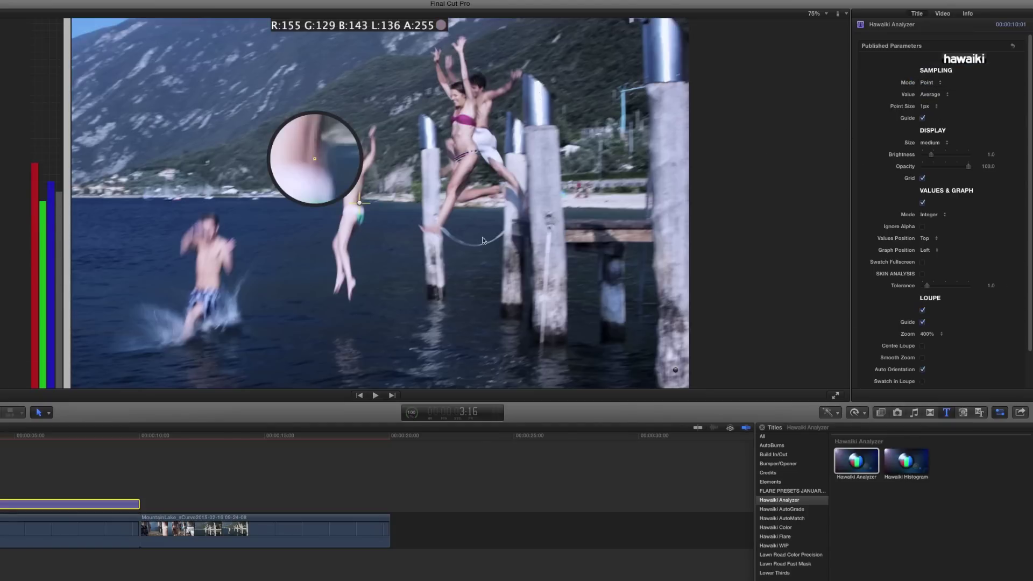
{"action": "left_click", "coordinate": [925, 107]}
{"action": "left_click", "coordinate": [928, 121]}
{"action": "left_click_drag", "start_coordinate": [360, 202], "coordinate": [467, 172]}
Turn on Skin Analysis with Decimal readouts, toggling skin analysis off and on to compare.
{"action": "scroll", "coordinate": [961, 309], "scroll_direction": "down", "scroll_amount": 2}
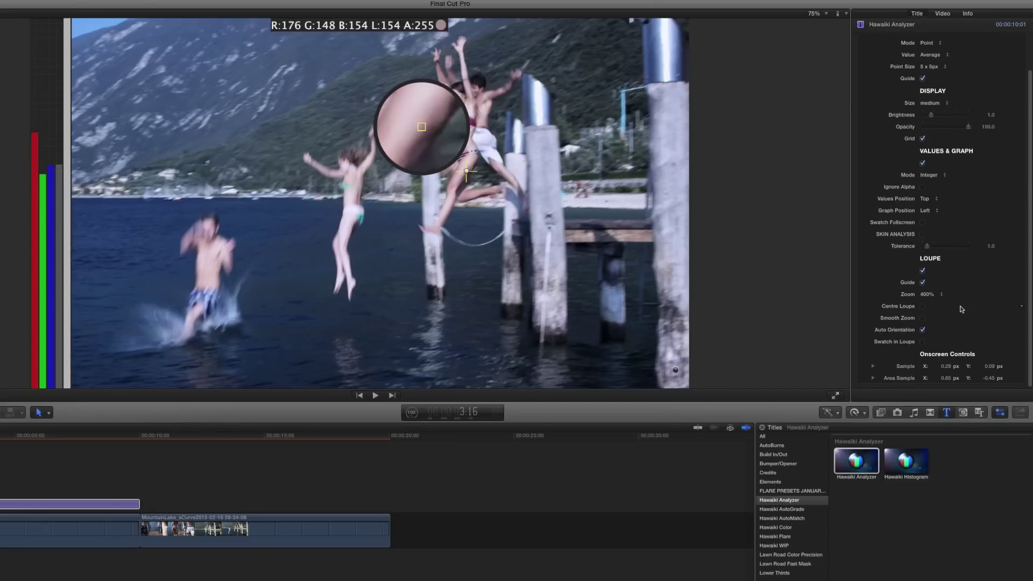
{"action": "left_click", "coordinate": [922, 236]}
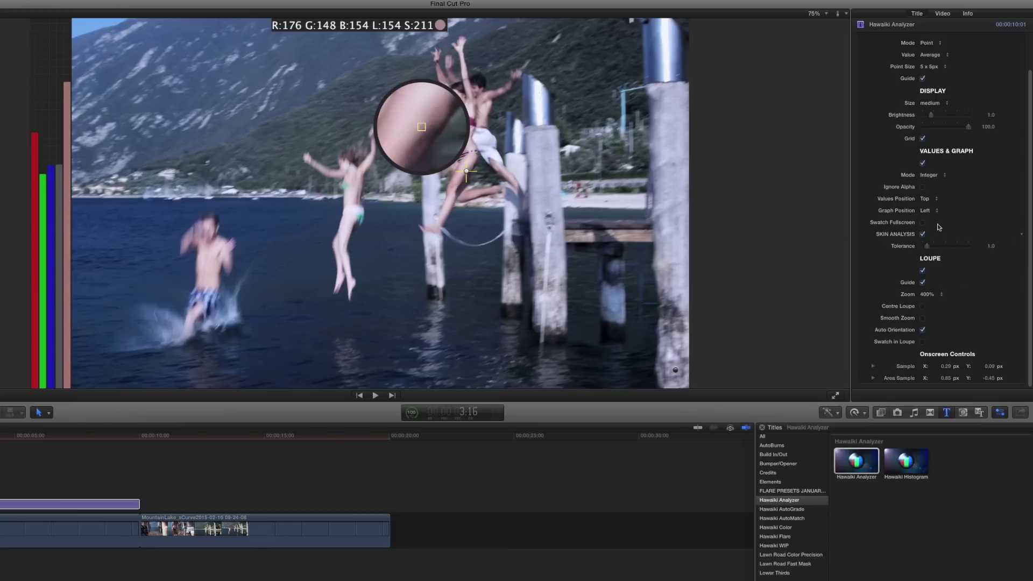
{"action": "left_click", "coordinate": [929, 176]}
{"action": "left_click", "coordinate": [930, 182]}
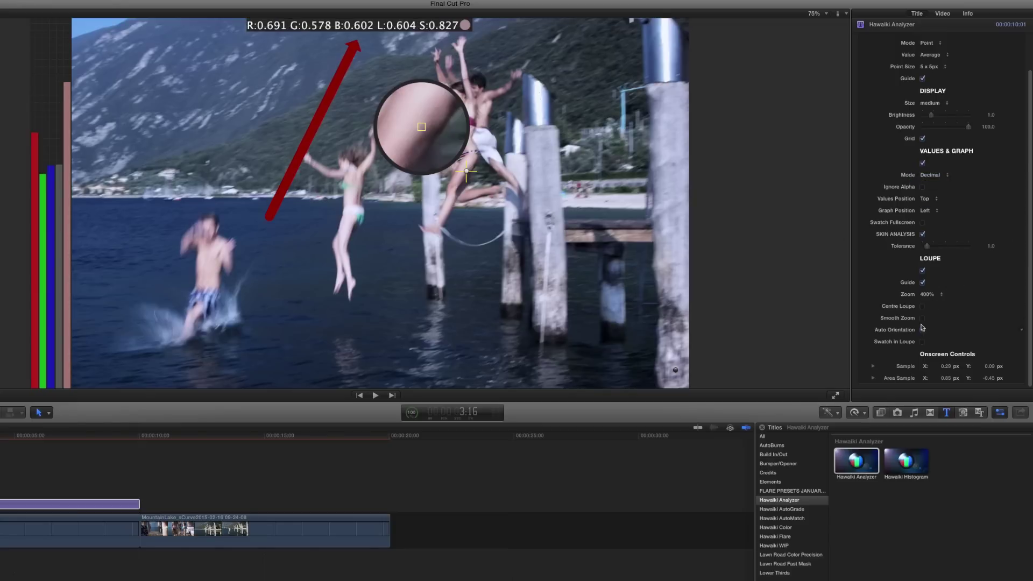
{"action": "left_click", "coordinate": [922, 235]}
{"action": "left_click", "coordinate": [922, 235]}
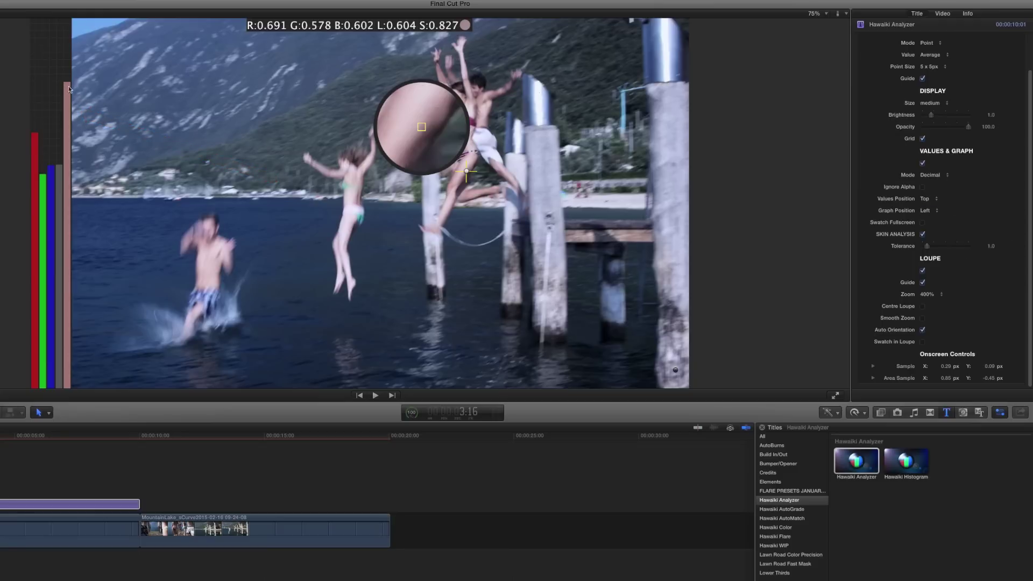
Shift the Midtones and Highlights pucks in MountainLake_cool's Correction 1 Color Board.
{"action": "left_click_drag", "start_coordinate": [466, 171], "coordinate": [462, 170]}
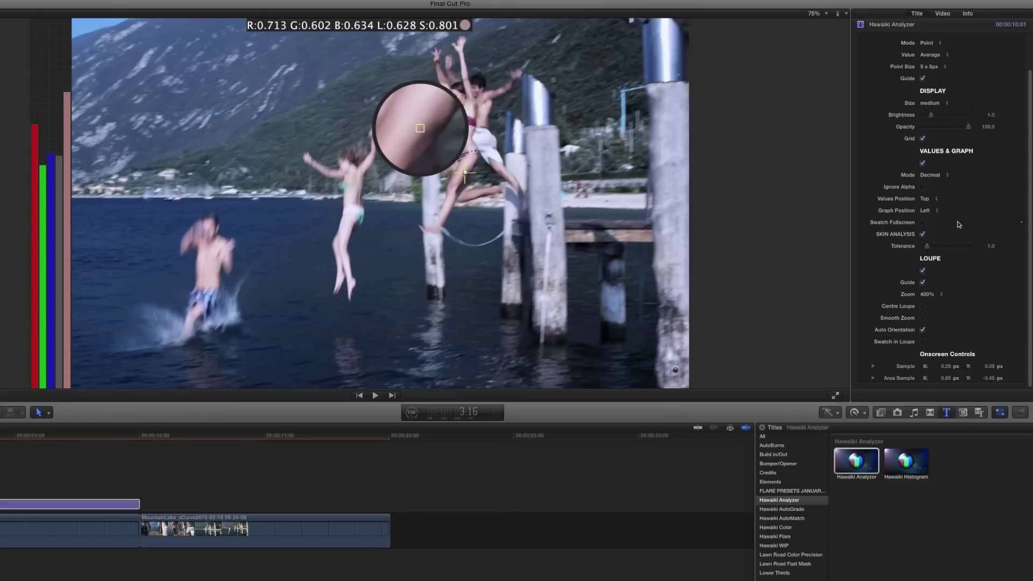
{"action": "left_click", "coordinate": [1, 540]}
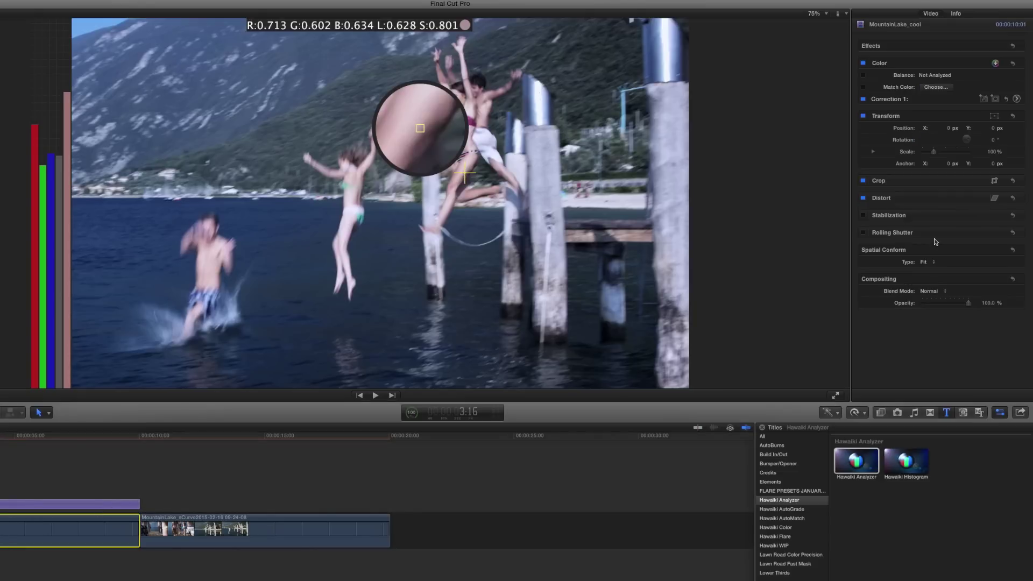
{"action": "left_click", "coordinate": [1017, 99]}
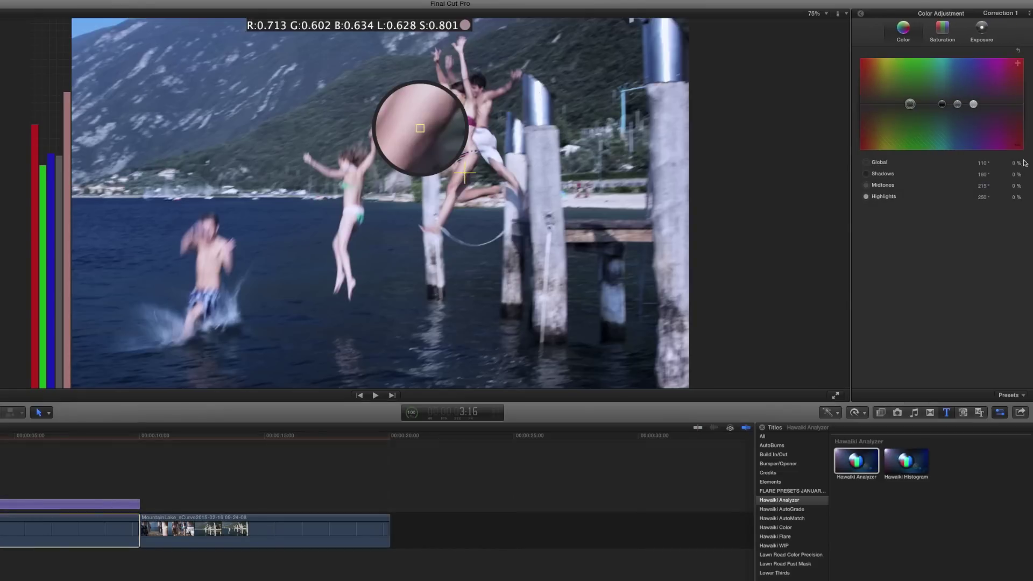
{"action": "left_click_drag", "start_coordinate": [958, 105], "coordinate": [965, 109]}
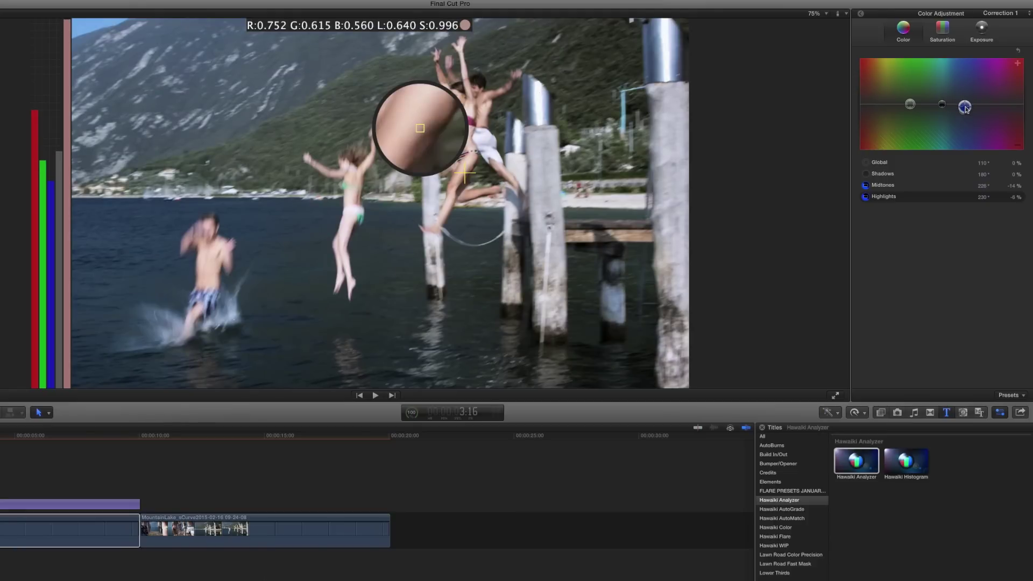
{"action": "left_click_drag", "start_coordinate": [966, 108], "coordinate": [966, 109]}
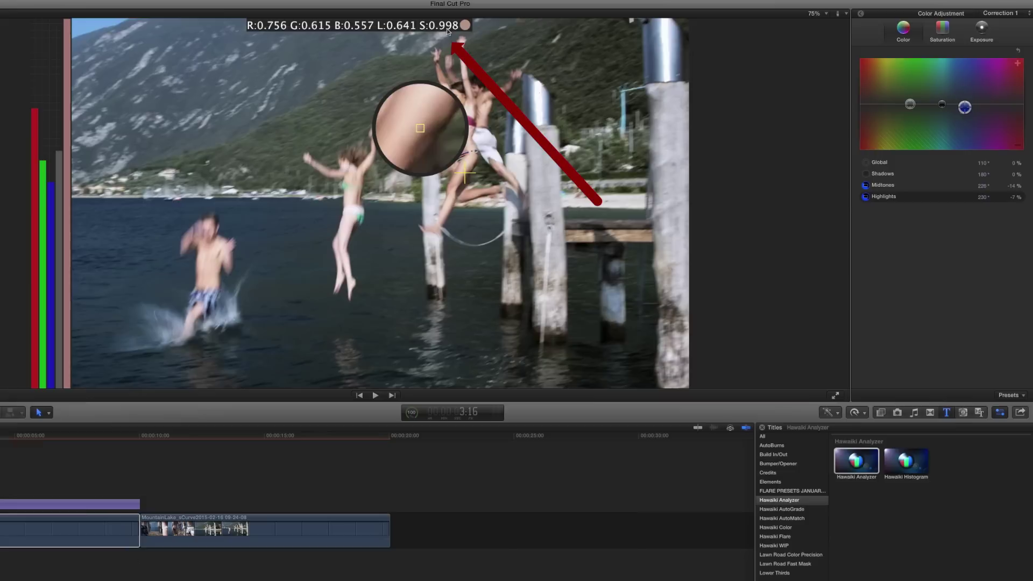
Toggle Correction 1 off and on twice to compare the graded and ungraded skin readout.
{"action": "left_click", "coordinate": [861, 14]}
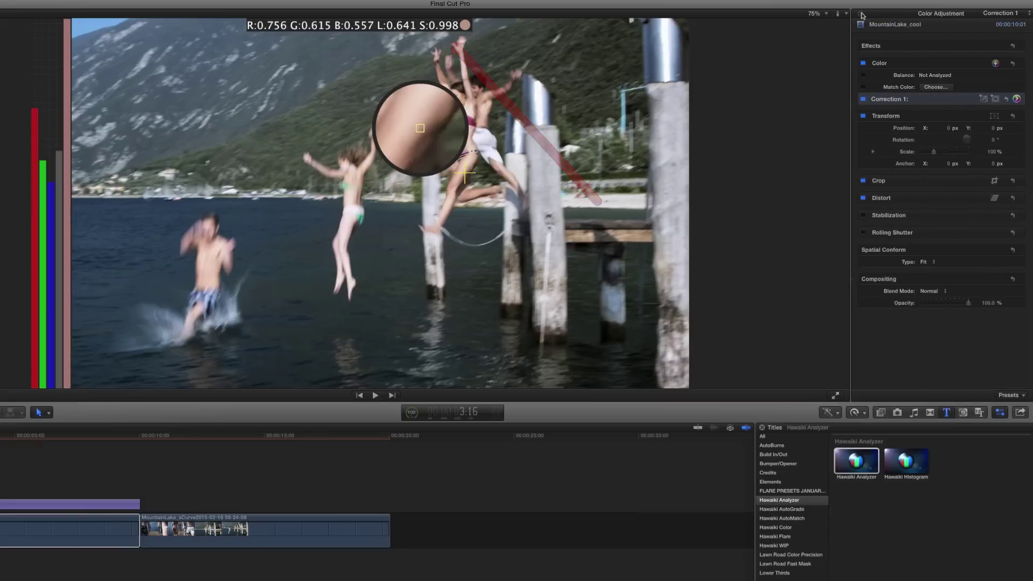
{"action": "left_click", "coordinate": [864, 100]}
{"action": "left_click", "coordinate": [864, 100]}
{"action": "left_click", "coordinate": [864, 100]}
{"action": "left_click", "coordinate": [863, 100]}
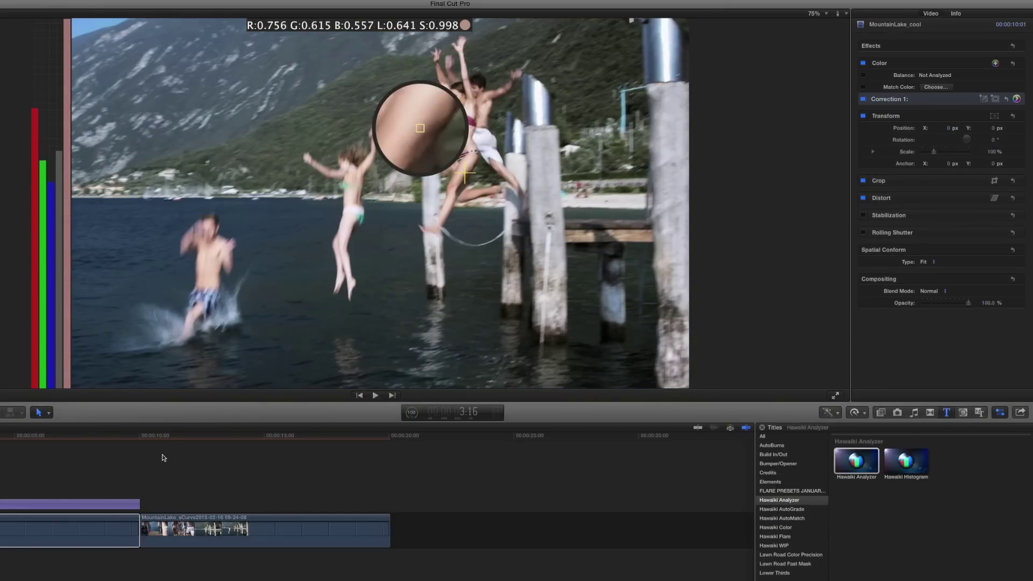
Fill the viewer with the sampled skin-tone swatch and show a vectorscope beside it.
{"action": "left_click", "coordinate": [21, 503]}
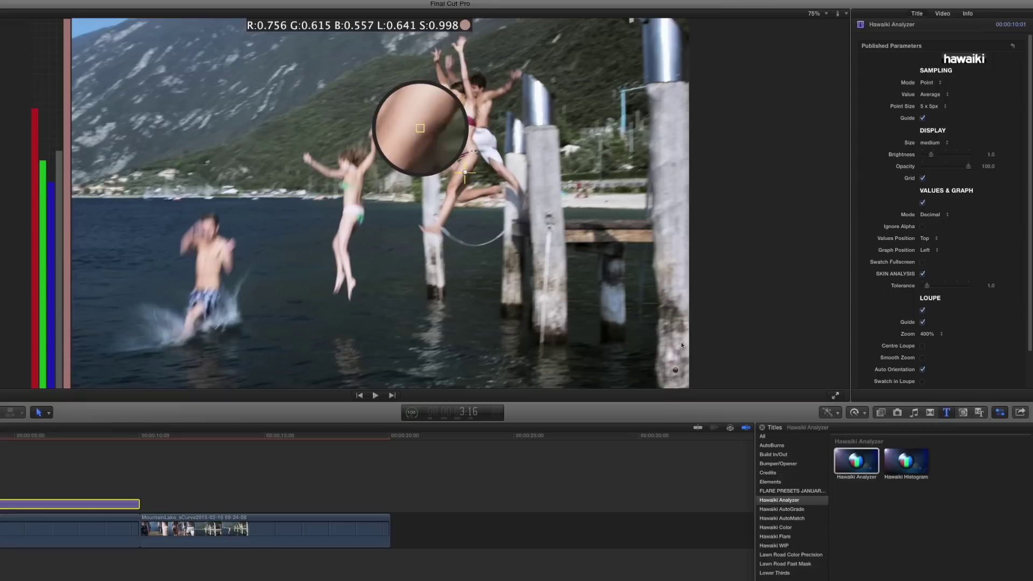
{"action": "scroll", "coordinate": [942, 339], "scroll_direction": "down", "scroll_amount": 3}
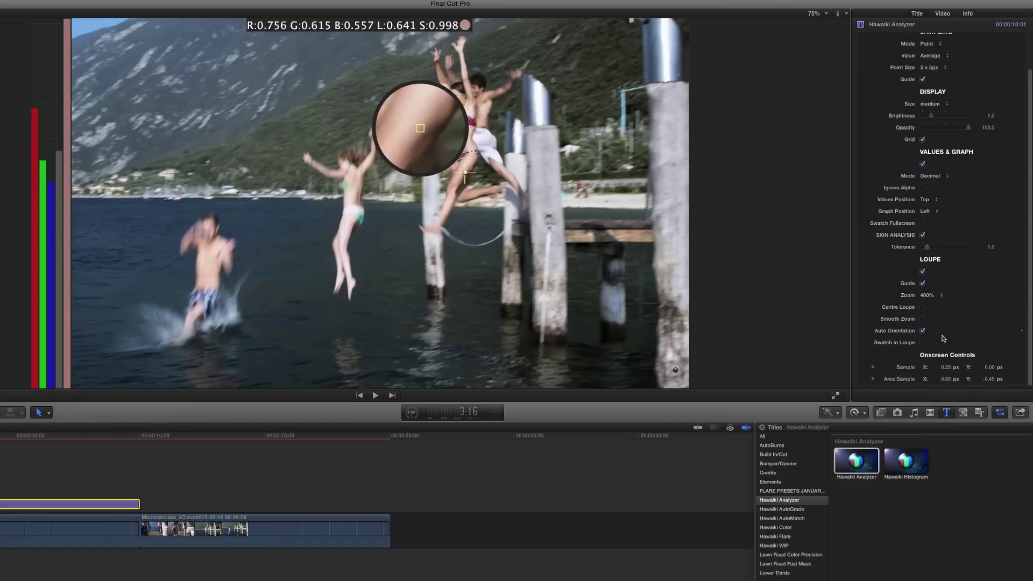
{"action": "left_click", "coordinate": [923, 223]}
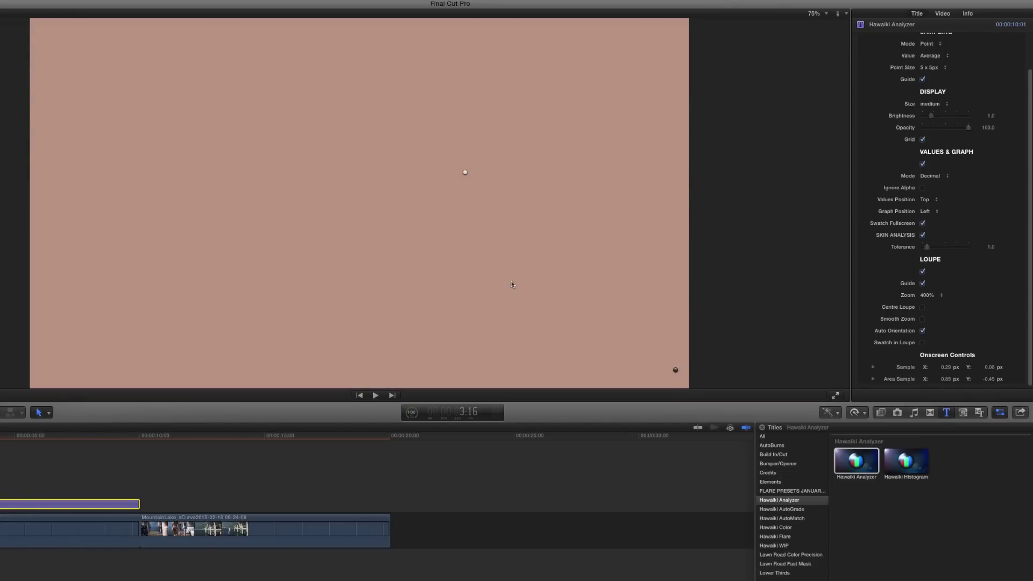
{"action": "key", "text": "super+7"}
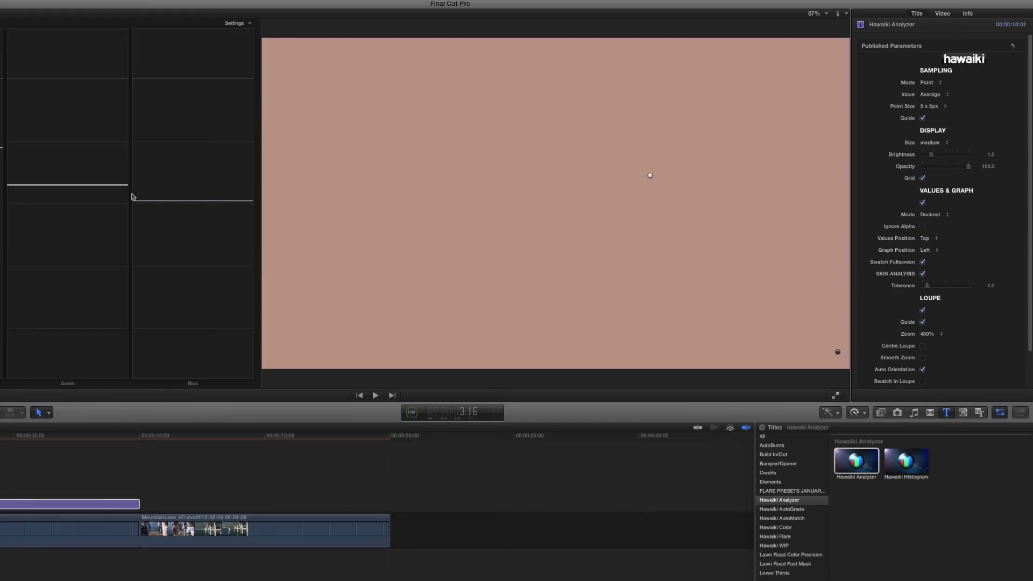
{"action": "left_click", "coordinate": [240, 24]}
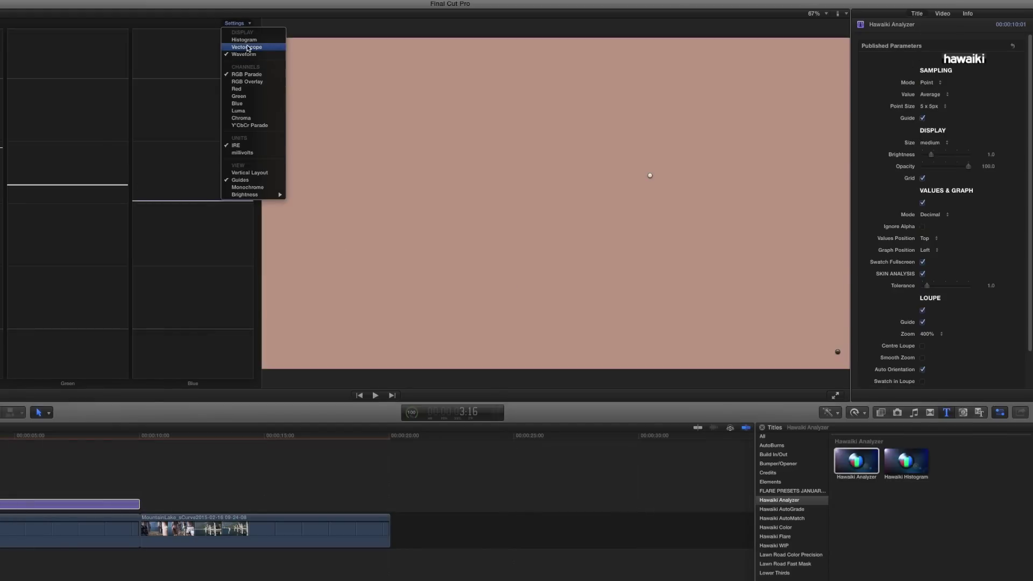
{"action": "left_click", "coordinate": [246, 47]}
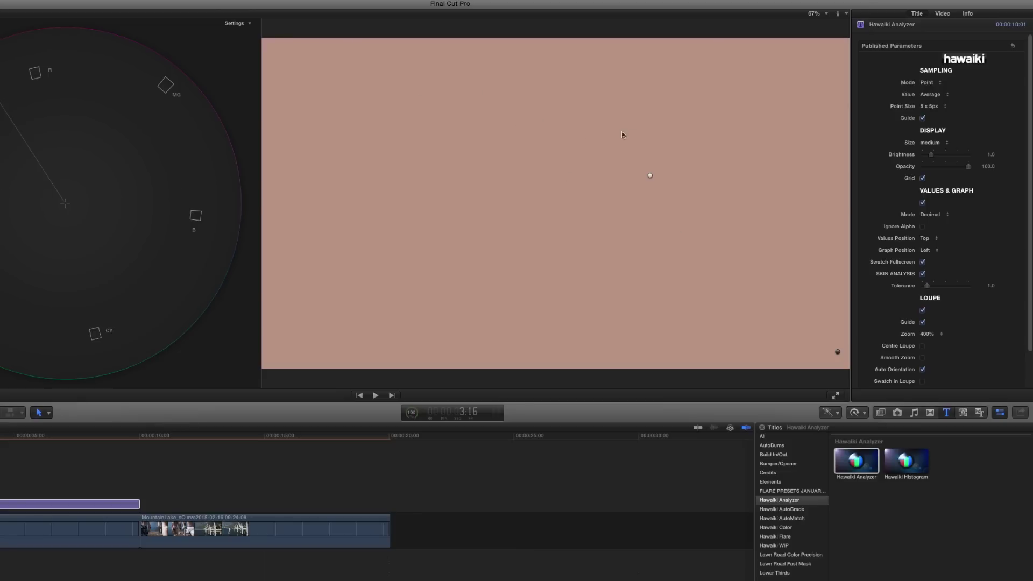
Toggle the underlying clip's Correction 1 grade off and on to compare, leaving it enabled.
{"action": "scroll", "coordinate": [932, 276], "scroll_direction": "down", "scroll_amount": 1}
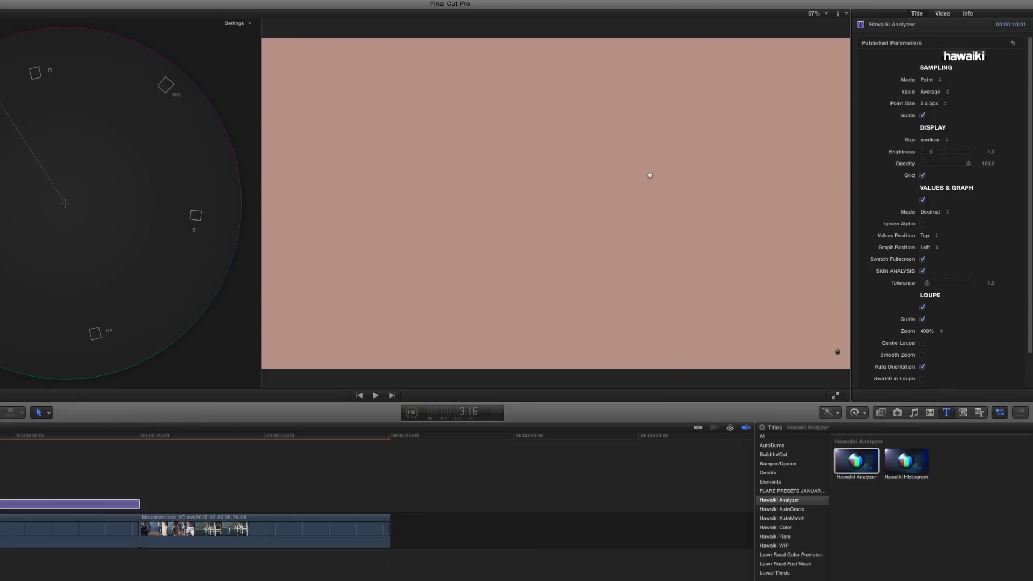
{"action": "left_click", "coordinate": [80, 532]}
{"action": "left_click", "coordinate": [864, 100]}
{"action": "left_click", "coordinate": [864, 100]}
{"action": "left_click", "coordinate": [863, 100]}
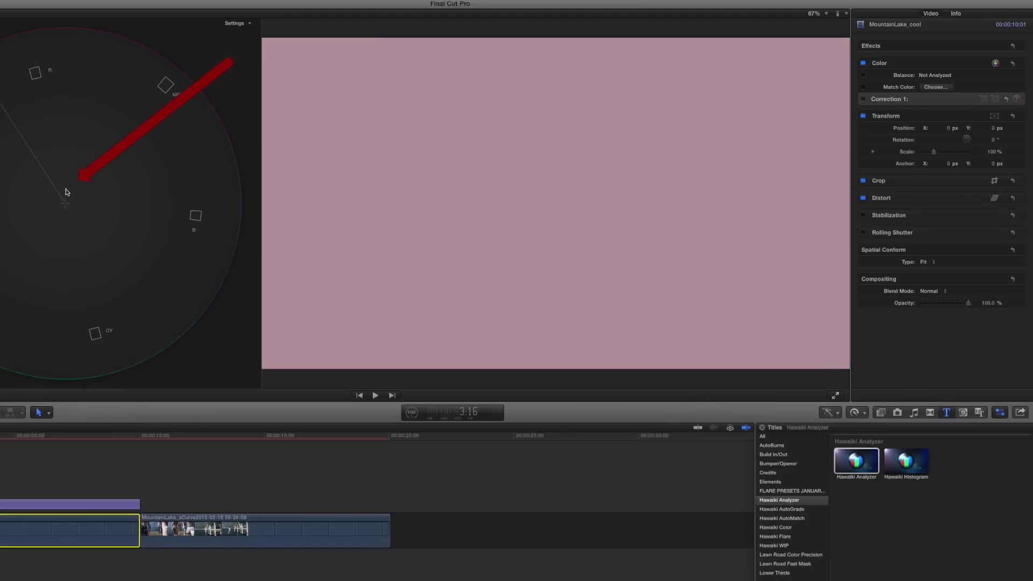
{"action": "key", "text": "super+alt+b"}
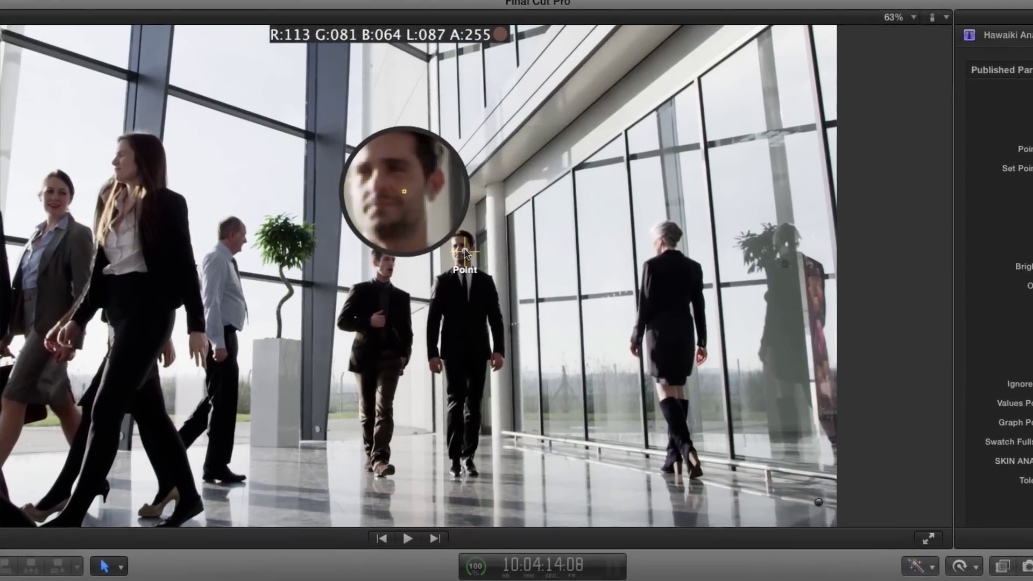
Select the sample point on the central man's face and open the loupe's Display Size choices.
{"action": "left_click", "coordinate": [464, 252]}
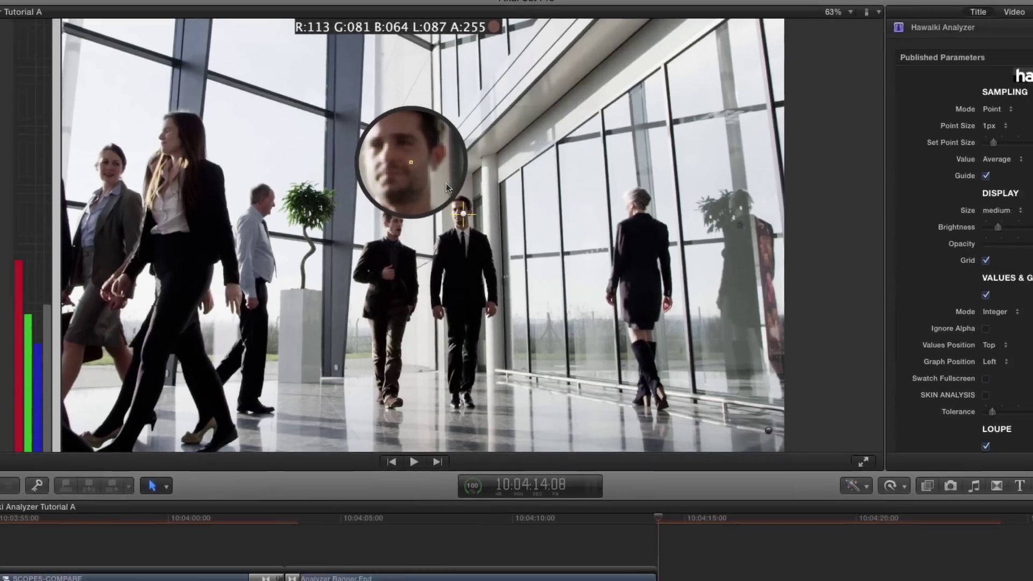
{"action": "left_click", "coordinate": [915, 173]}
{"action": "left_click", "coordinate": [817, 170]}
Set Display Size to large, Values Mode to Decimal, and turn on Skin Analysis.
{"action": "left_click", "coordinate": [914, 173]}
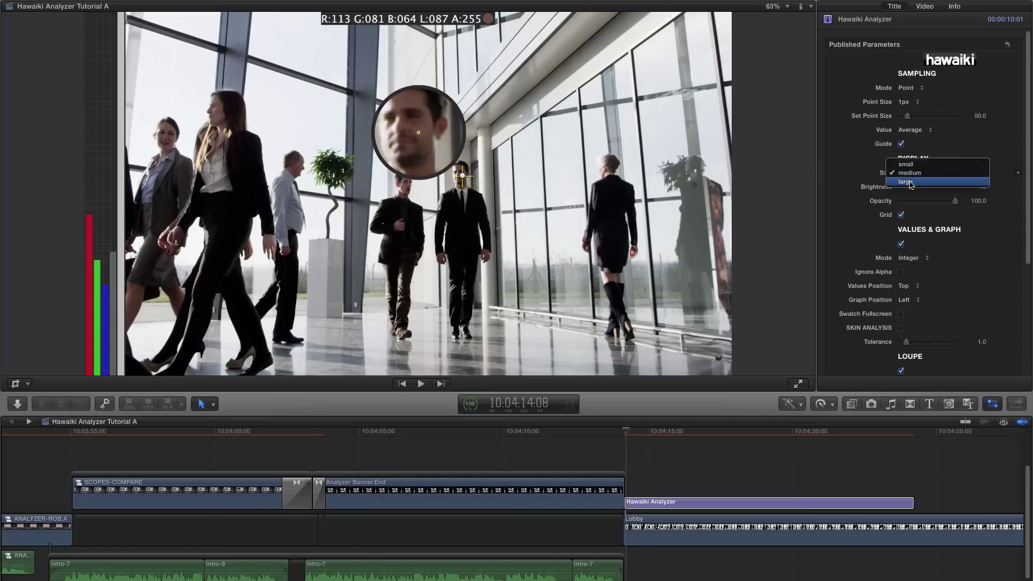
{"action": "left_click", "coordinate": [908, 182]}
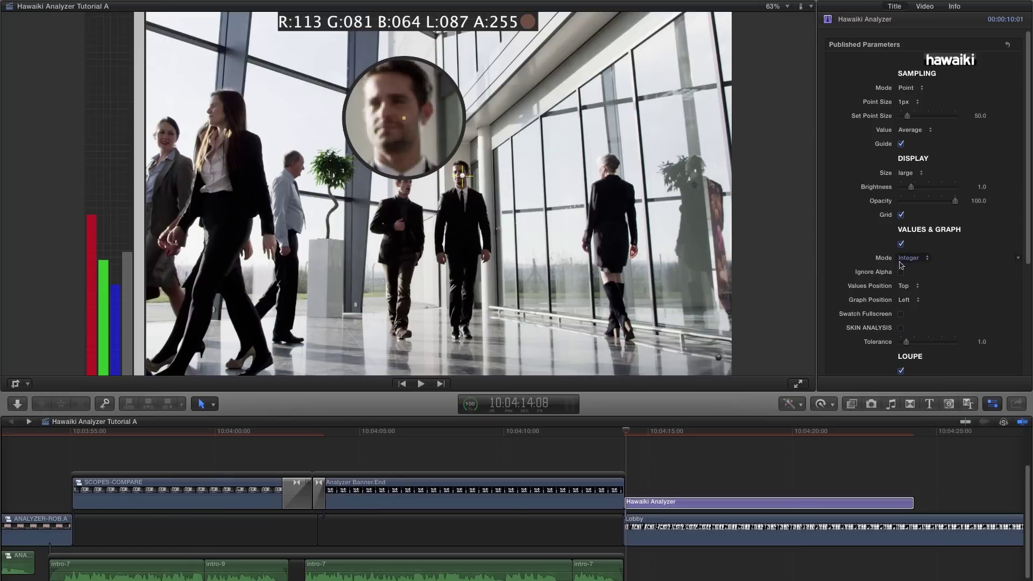
{"action": "left_click", "coordinate": [918, 262]}
{"action": "left_click", "coordinate": [912, 267]}
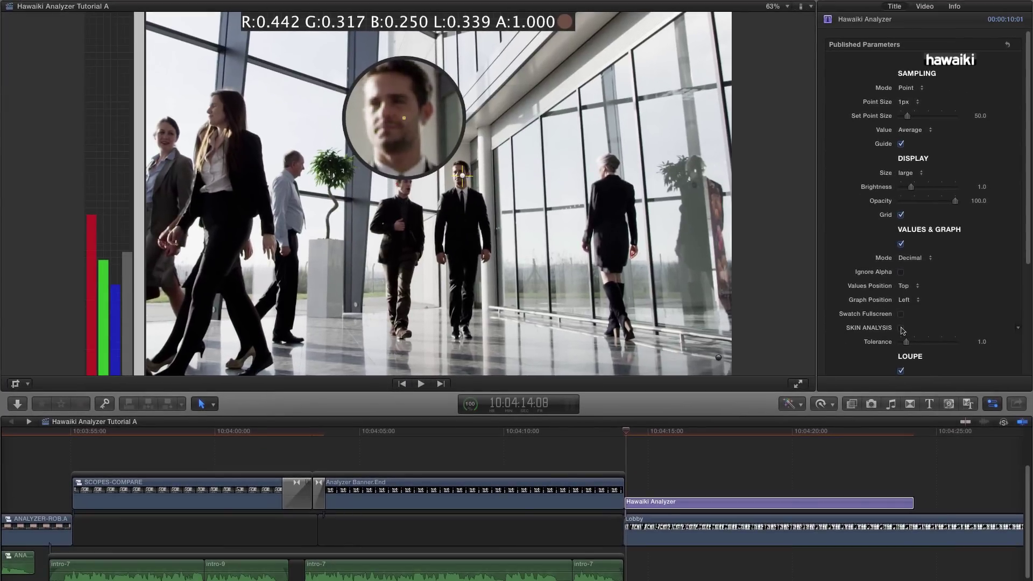
{"action": "left_click", "coordinate": [902, 328]}
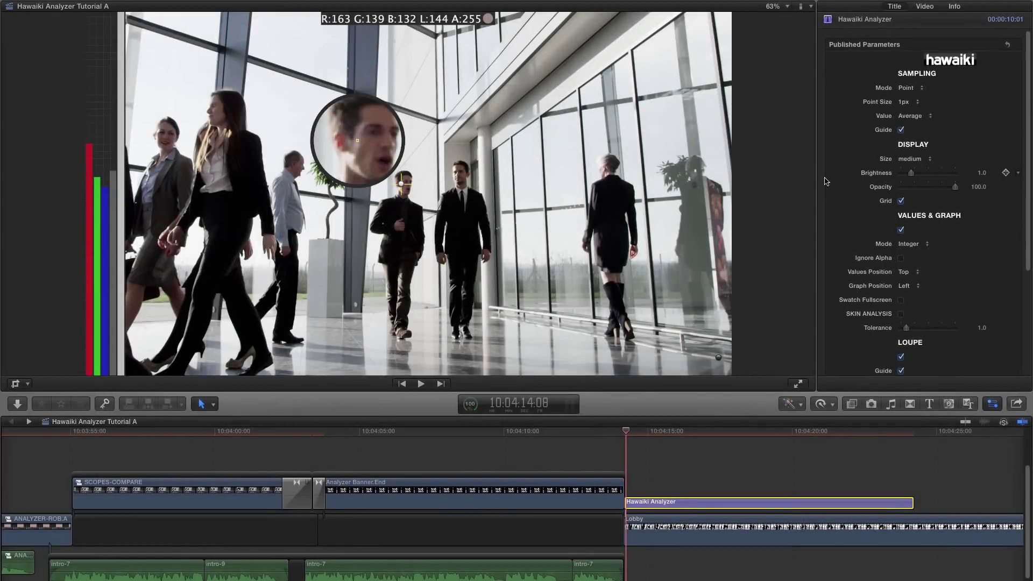
Keep Point sampling and move the sample point onto the man's face.
{"action": "left_click", "coordinate": [909, 88]}
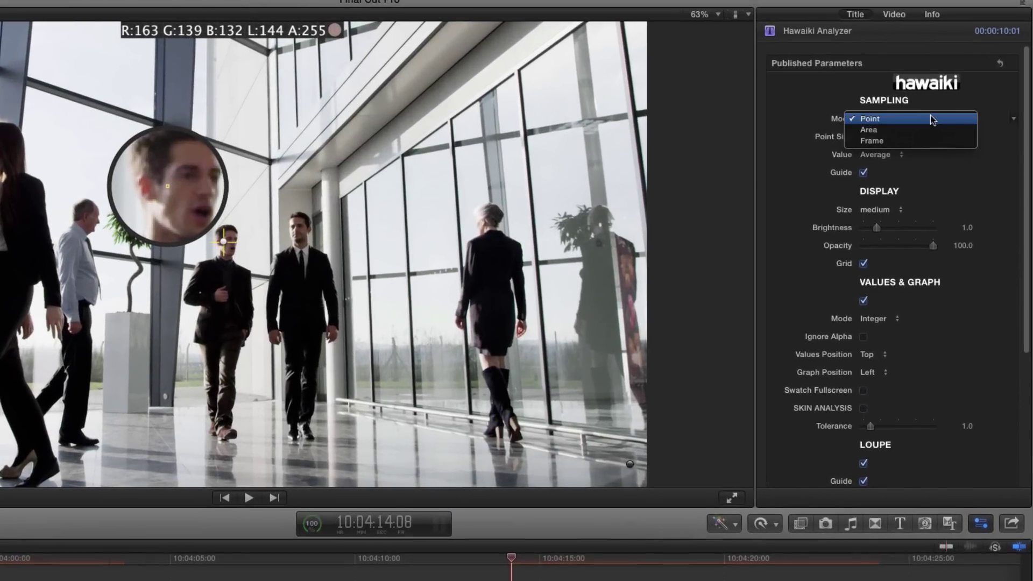
{"action": "left_click", "coordinate": [932, 119]}
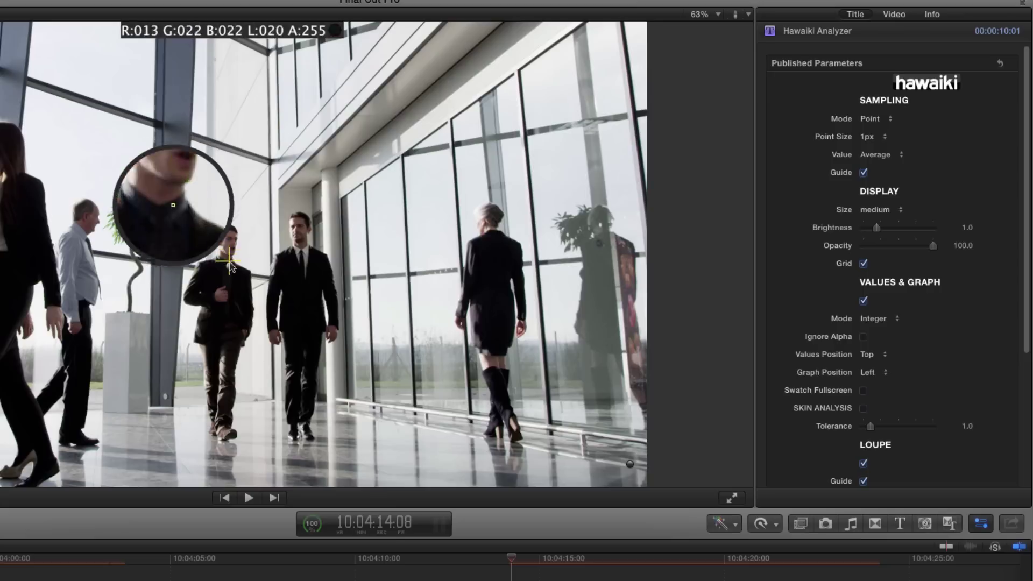
{"action": "left_click_drag", "start_coordinate": [230, 269], "coordinate": [302, 232]}
Set Point Size to 15 x 15px, then to a custom size enlarged to 67.0.
{"action": "left_click", "coordinate": [870, 136]}
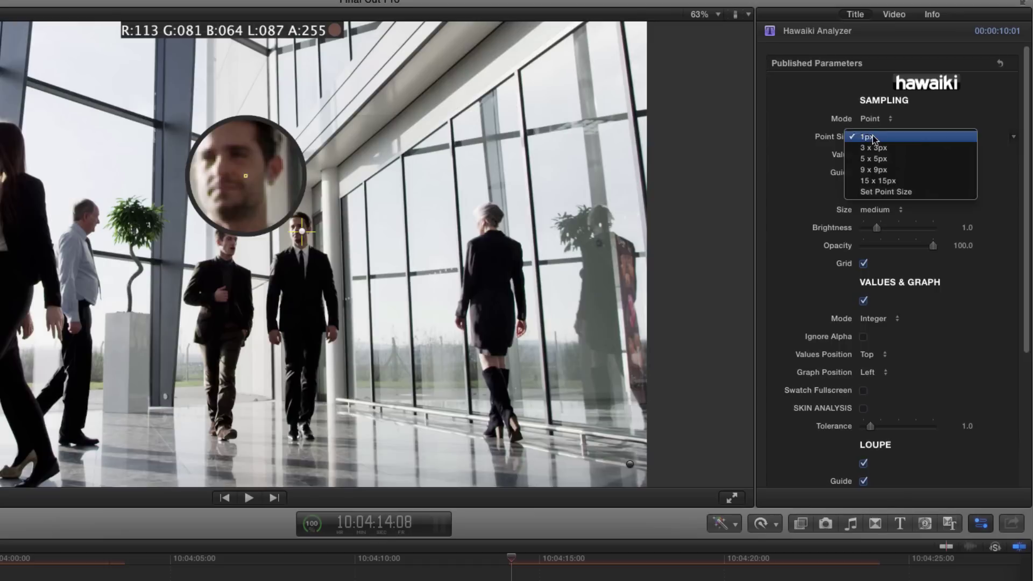
{"action": "left_click", "coordinate": [896, 181]}
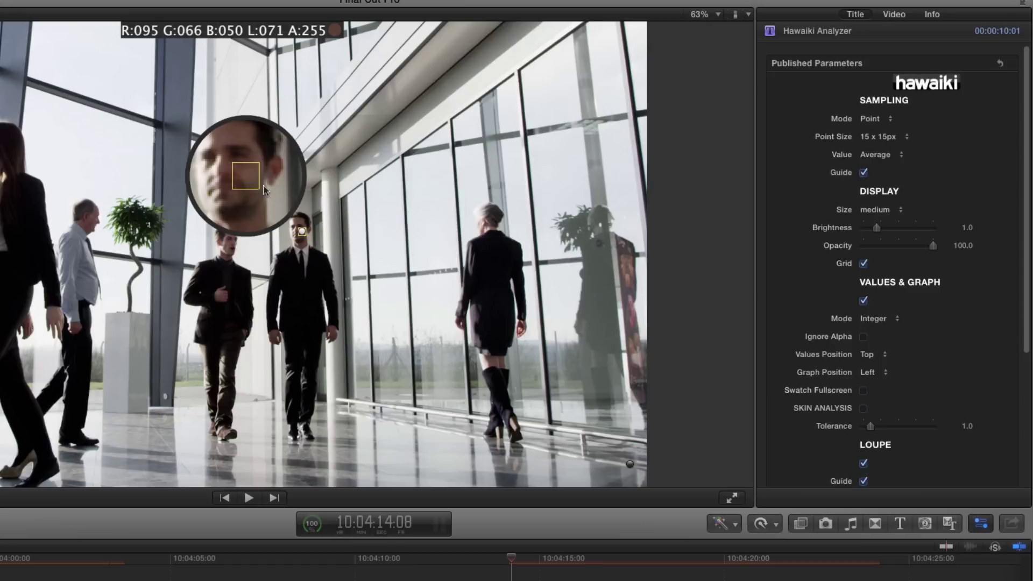
{"action": "left_click", "coordinate": [882, 137]}
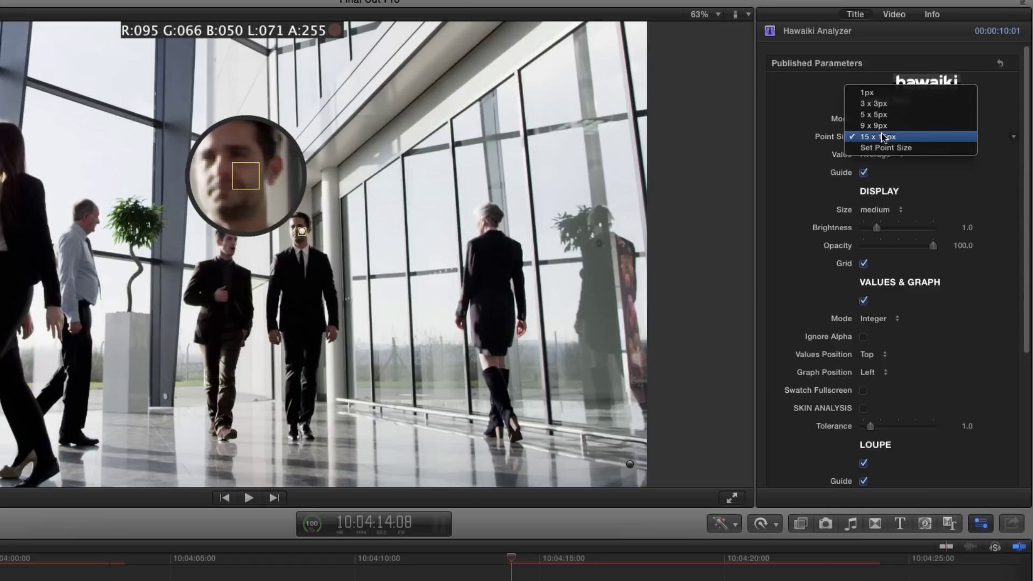
{"action": "left_click", "coordinate": [883, 148]}
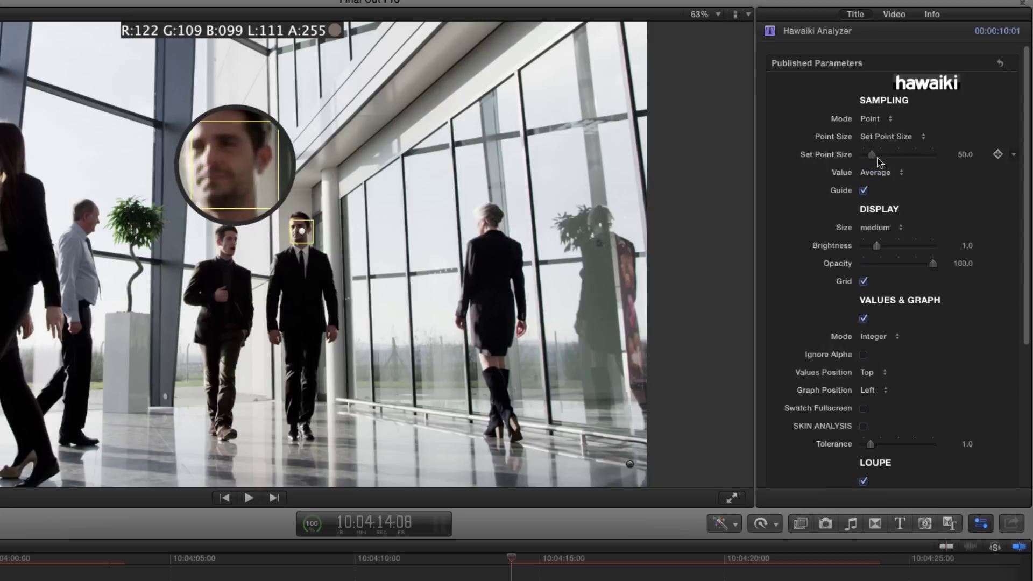
{"action": "mouse_move", "coordinate": [872, 156]}
{"action": "left_mouse_down"}
{"action": "mouse_move", "coordinate": [889, 157]}
{"action": "mouse_move", "coordinate": [875, 155]}
{"action": "left_mouse_up"}
Switch to Area sampling and fit the rectangle around the planter base.
{"action": "left_click", "coordinate": [871, 118]}
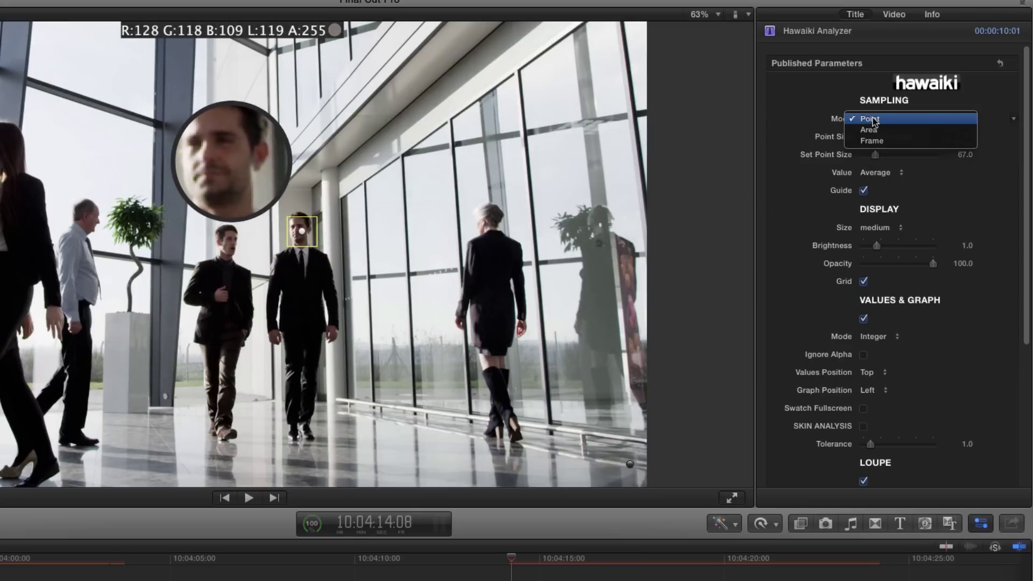
{"action": "left_click", "coordinate": [871, 130]}
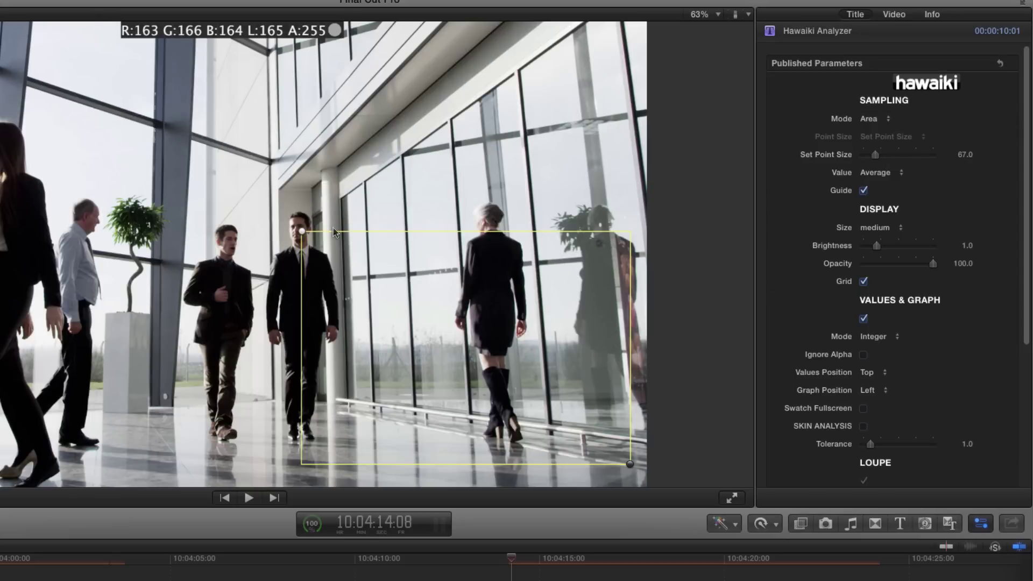
{"action": "left_click_drag", "start_coordinate": [630, 464], "coordinate": [443, 401]}
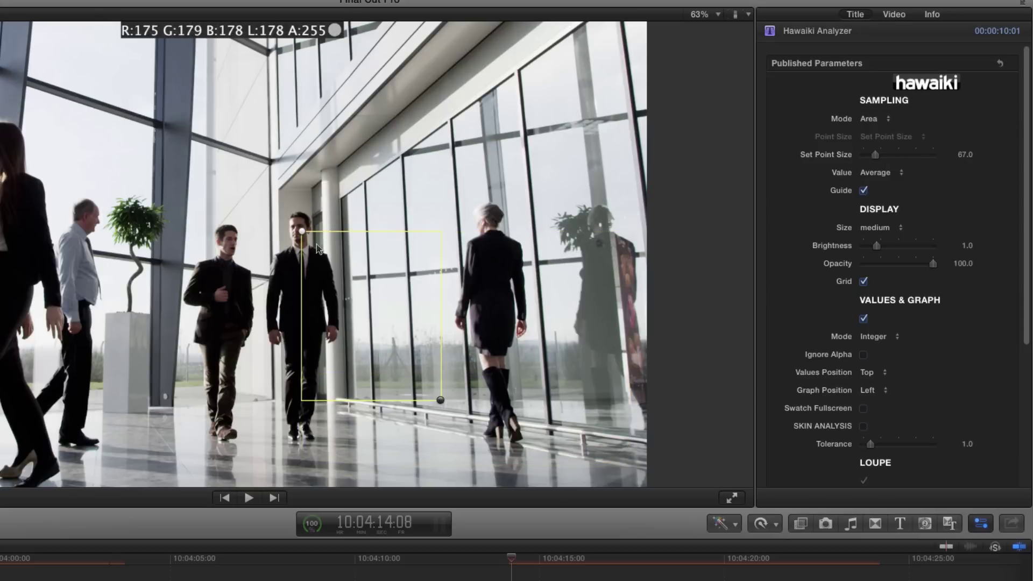
{"action": "left_click_drag", "start_coordinate": [302, 231], "coordinate": [116, 203]}
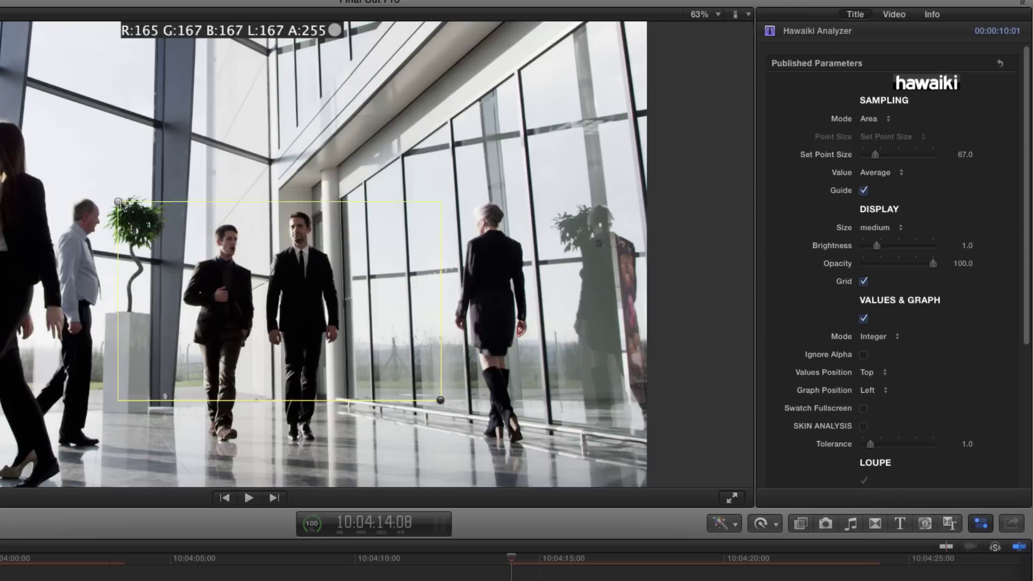
{"action": "left_click_drag", "start_coordinate": [115, 235], "coordinate": [109, 323]}
{"action": "left_click_drag", "start_coordinate": [440, 400], "coordinate": [142, 405]}
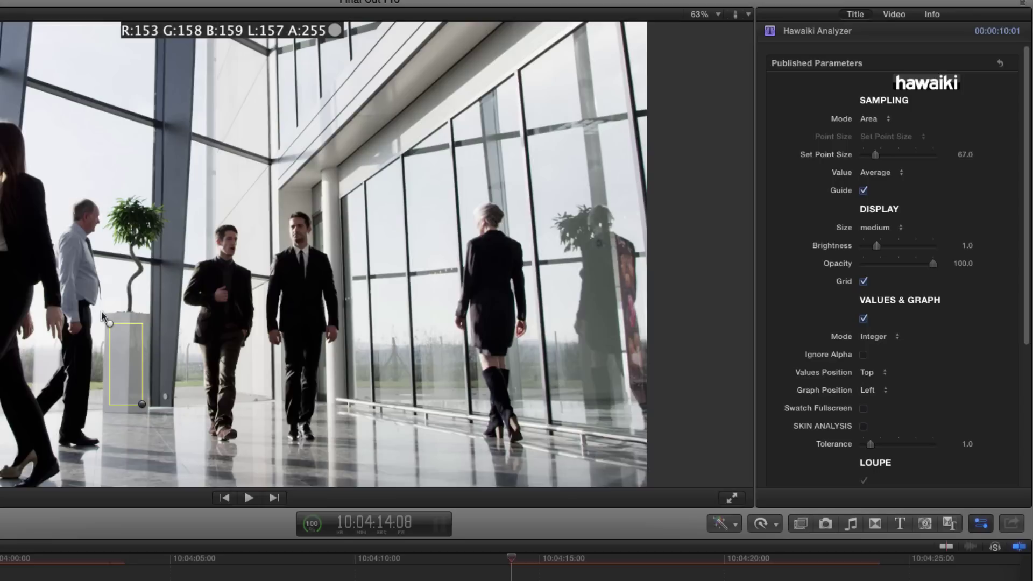
{"action": "left_click_drag", "start_coordinate": [111, 323], "coordinate": [110, 321]}
Set Sampling Mode to Frame to average the whole lobby frame.
{"action": "left_click", "coordinate": [870, 119]}
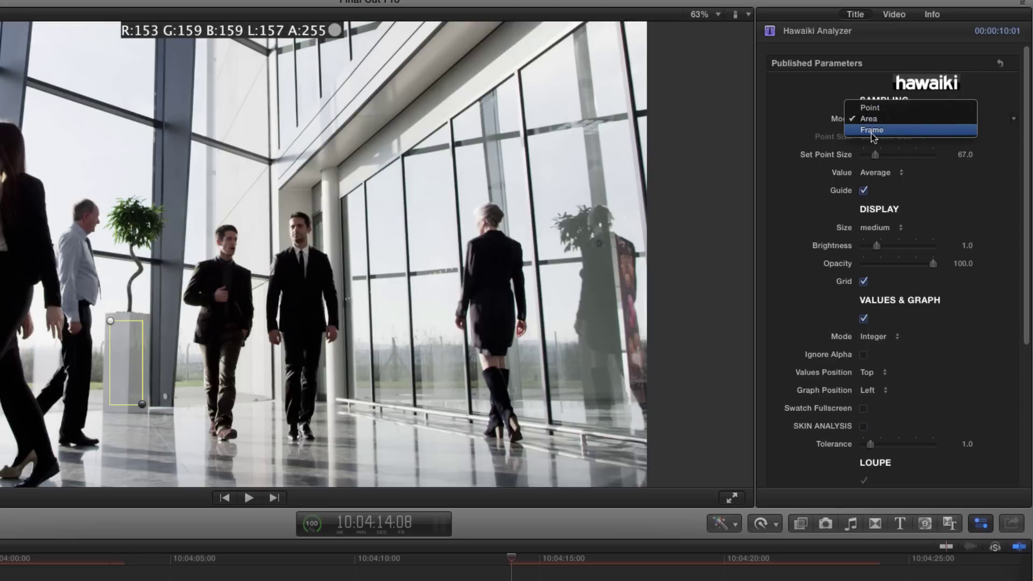
{"action": "left_click", "coordinate": [872, 130]}
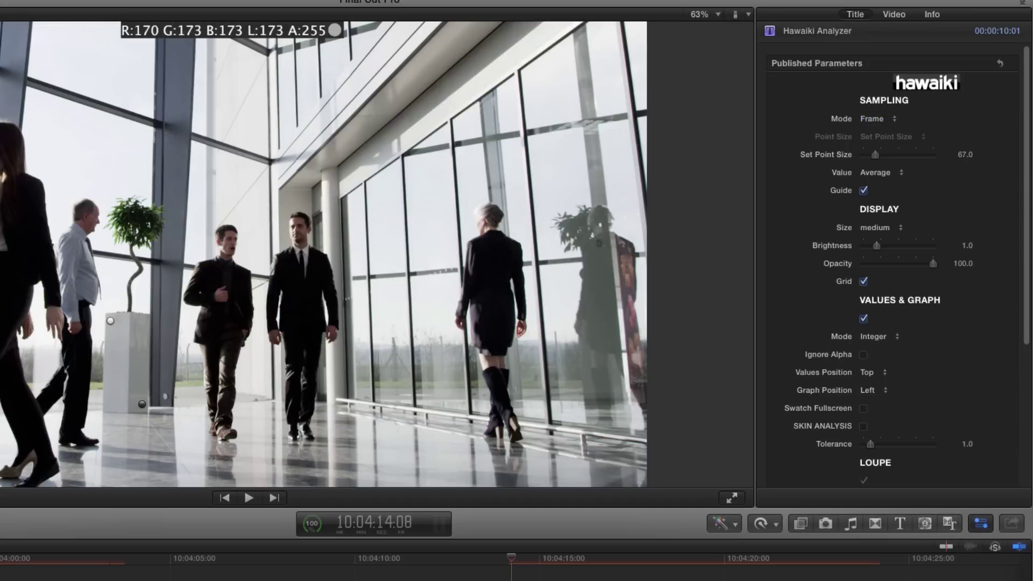
{"action": "left_click", "coordinate": [880, 119]}
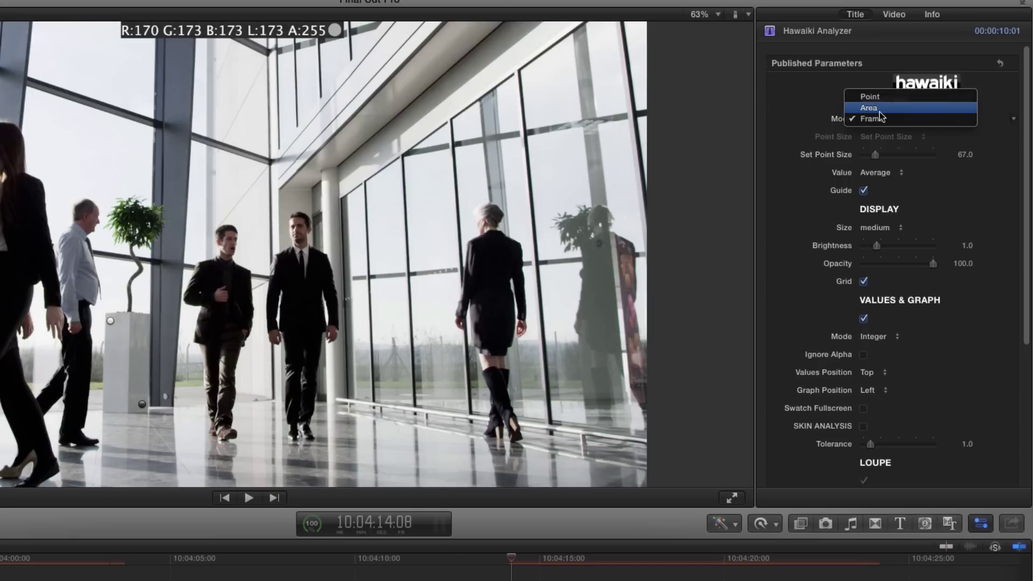
Return to Area sampling over the planter base and report Min, then Max values.
{"action": "left_click", "coordinate": [880, 109]}
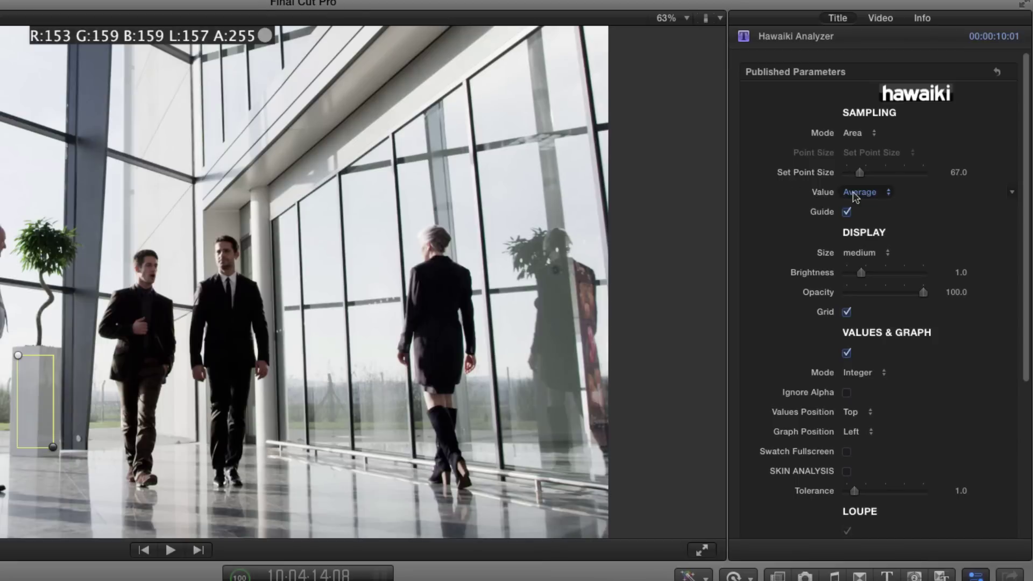
{"action": "left_click", "coordinate": [866, 193]}
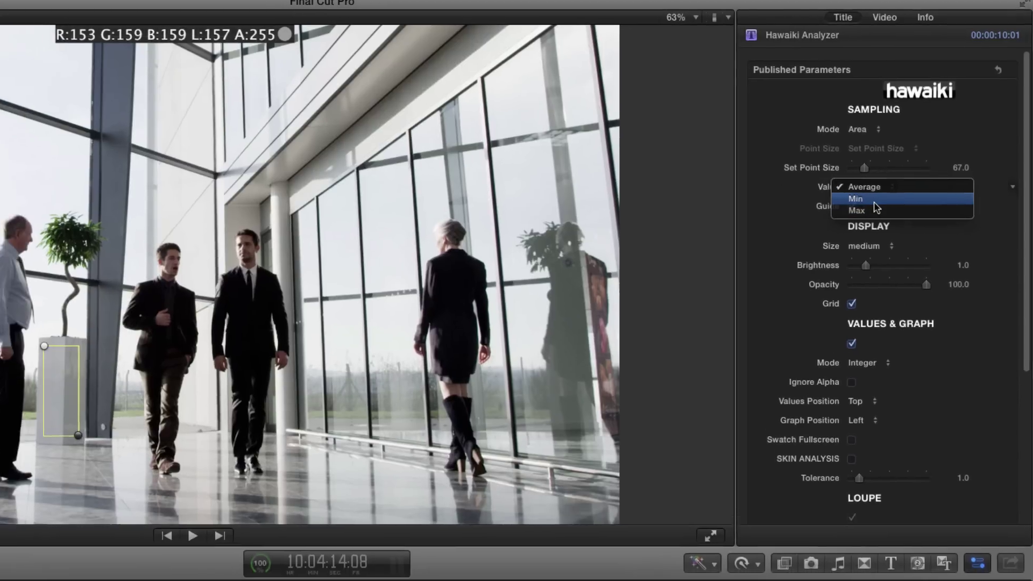
{"action": "left_click", "coordinate": [870, 207]}
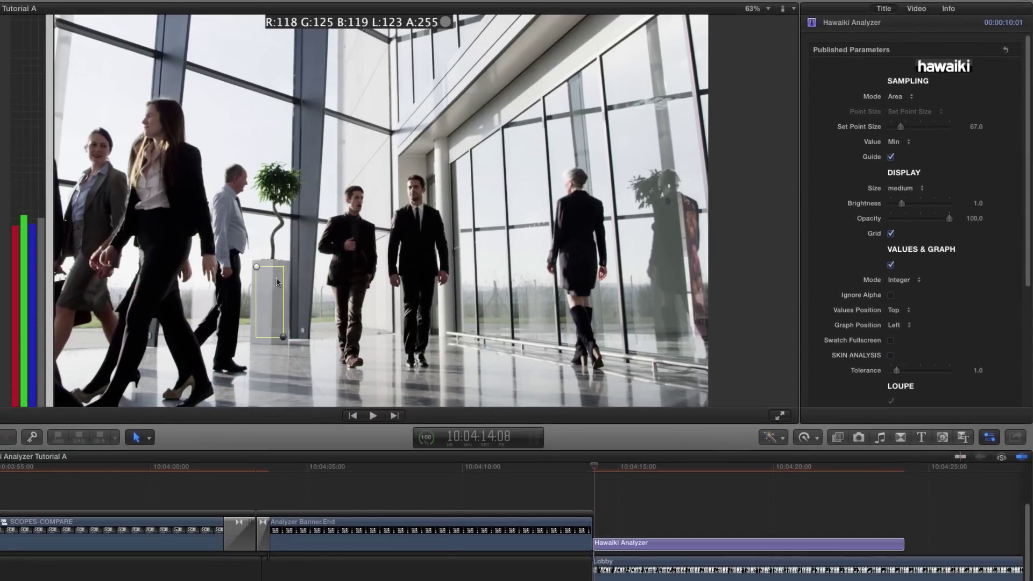
{"action": "left_click", "coordinate": [895, 142]}
{"action": "left_click", "coordinate": [899, 152]}
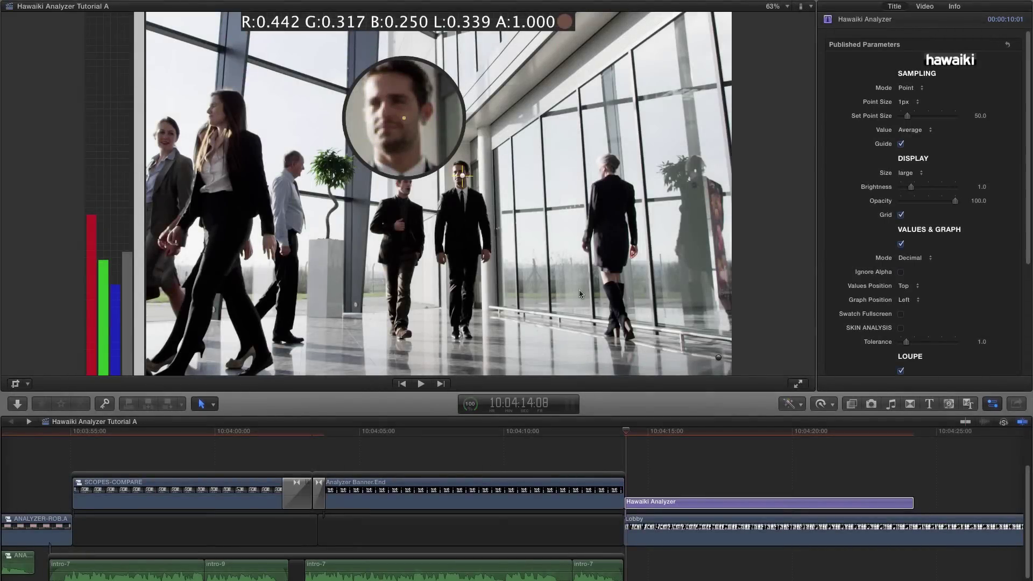
Turn the analyzer's Loupe off and back on.
{"action": "left_click_drag", "start_coordinate": [1029, 118], "coordinate": [1025, 234]}
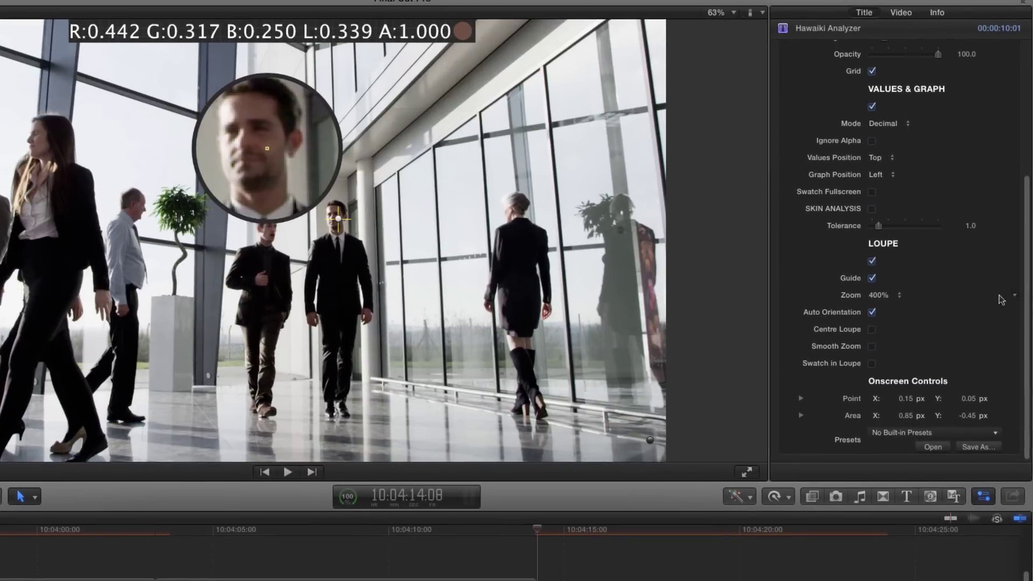
{"action": "left_click", "coordinate": [900, 210]}
{"action": "left_click", "coordinate": [873, 261]}
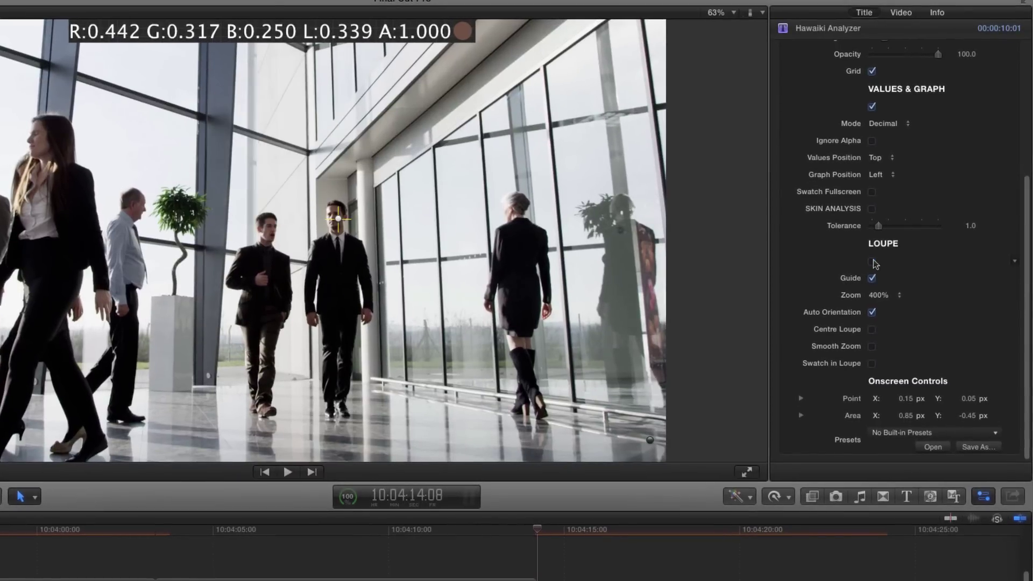
{"action": "left_click", "coordinate": [873, 262]}
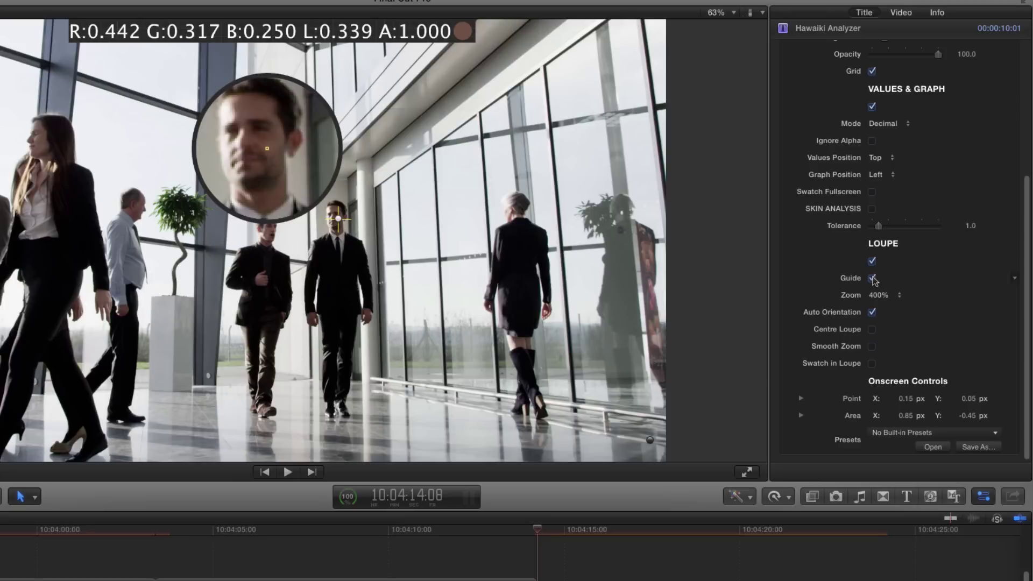
Set Point Size to 15 x 15px and toggle the loupe's Guide square off and on.
{"action": "scroll", "coordinate": [888, 215], "scroll_direction": "up", "scroll_amount": 5}
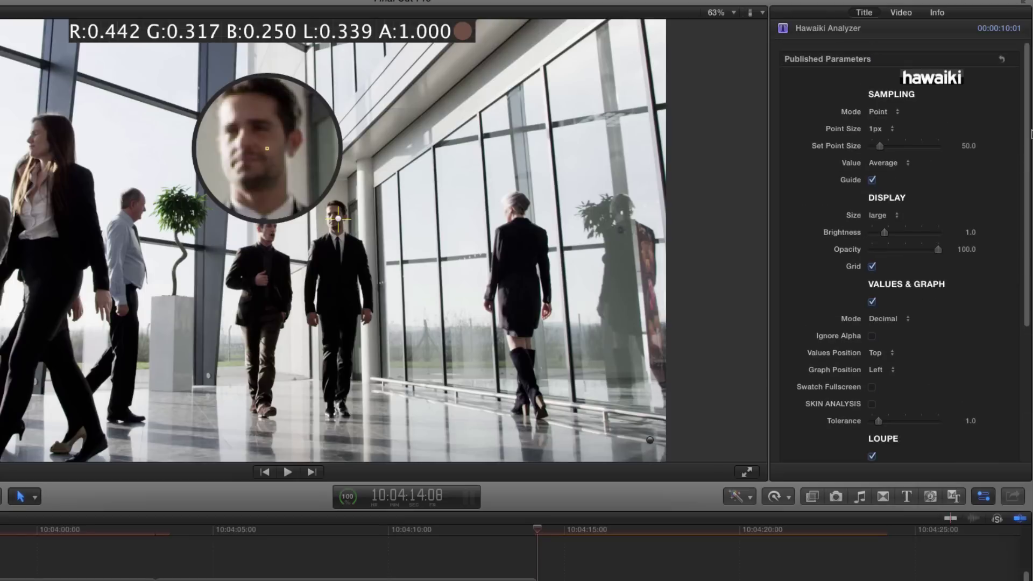
{"action": "left_click", "coordinate": [878, 129]}
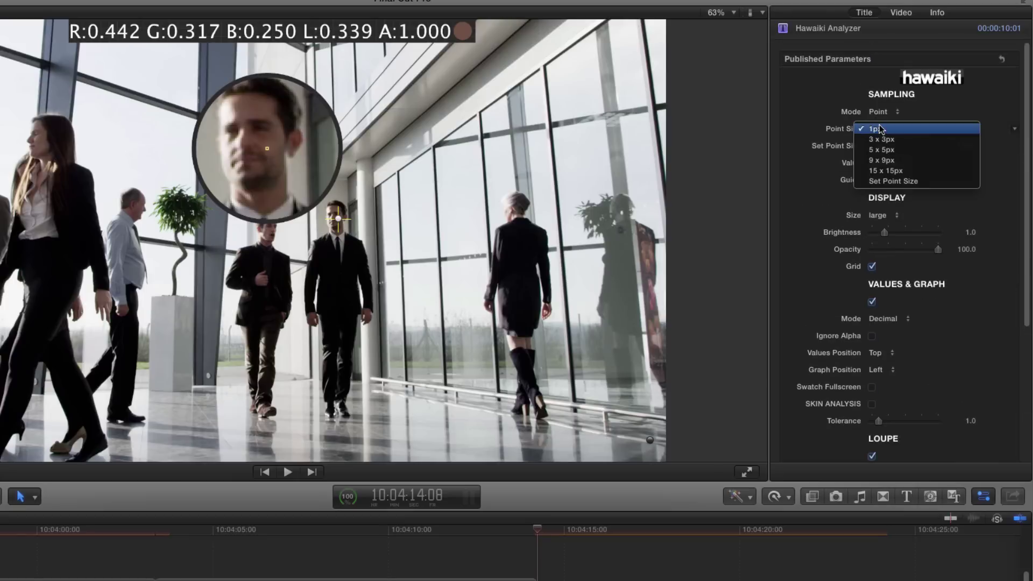
{"action": "left_click", "coordinate": [882, 171]}
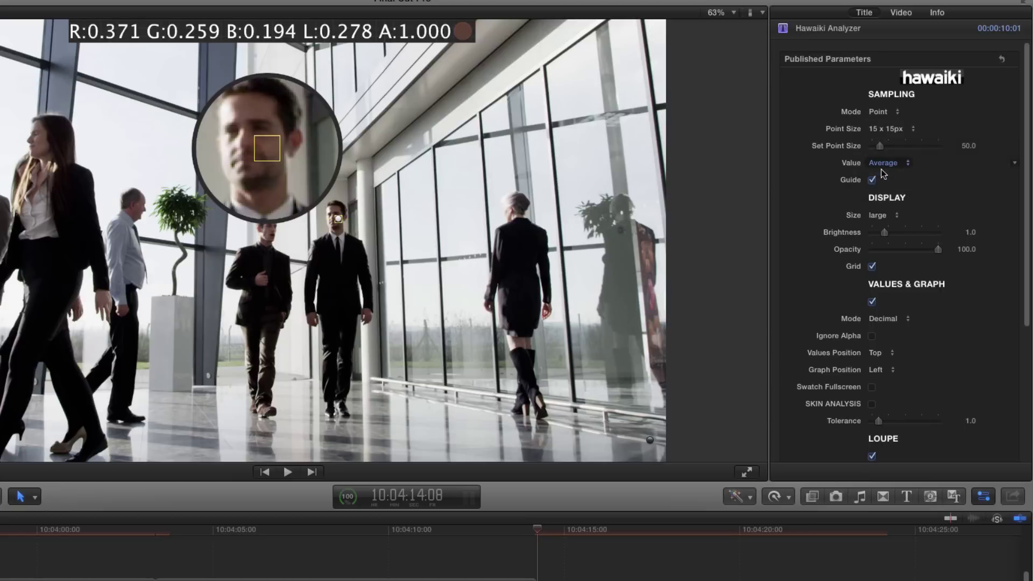
{"action": "left_click_drag", "start_coordinate": [1026, 217], "coordinate": [1025, 359]}
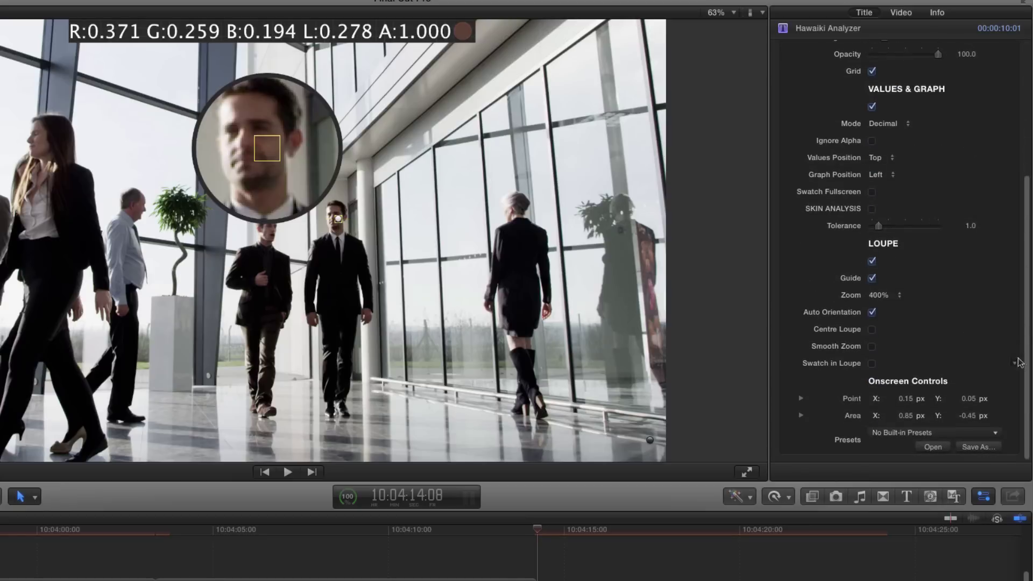
{"action": "left_click", "coordinate": [872, 279]}
{"action": "left_click", "coordinate": [872, 278]}
Step Loupe Zoom through 800% and 1600%, then set a custom zoom of 6400.
{"action": "left_click", "coordinate": [879, 296]}
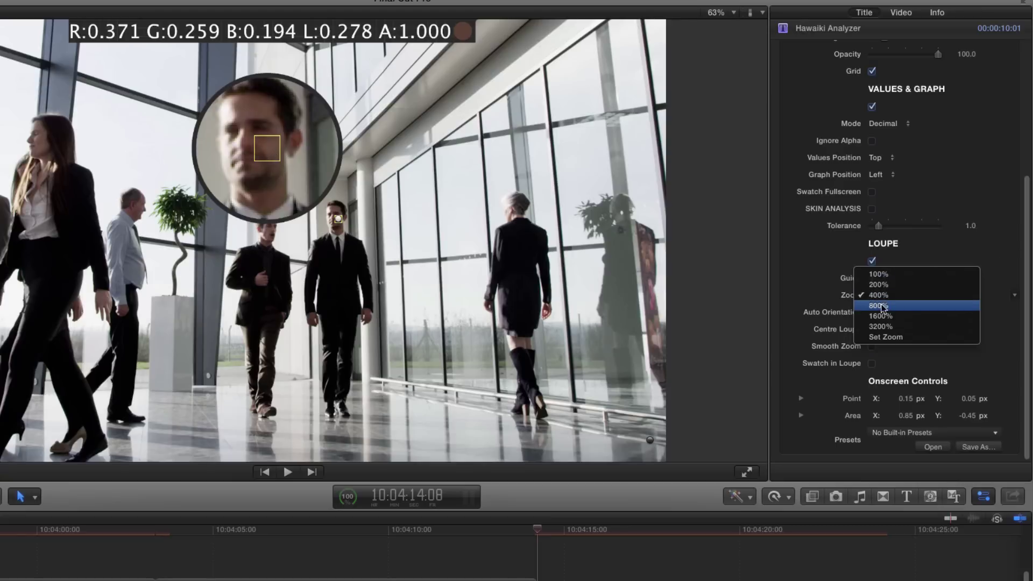
{"action": "left_click", "coordinate": [883, 306]}
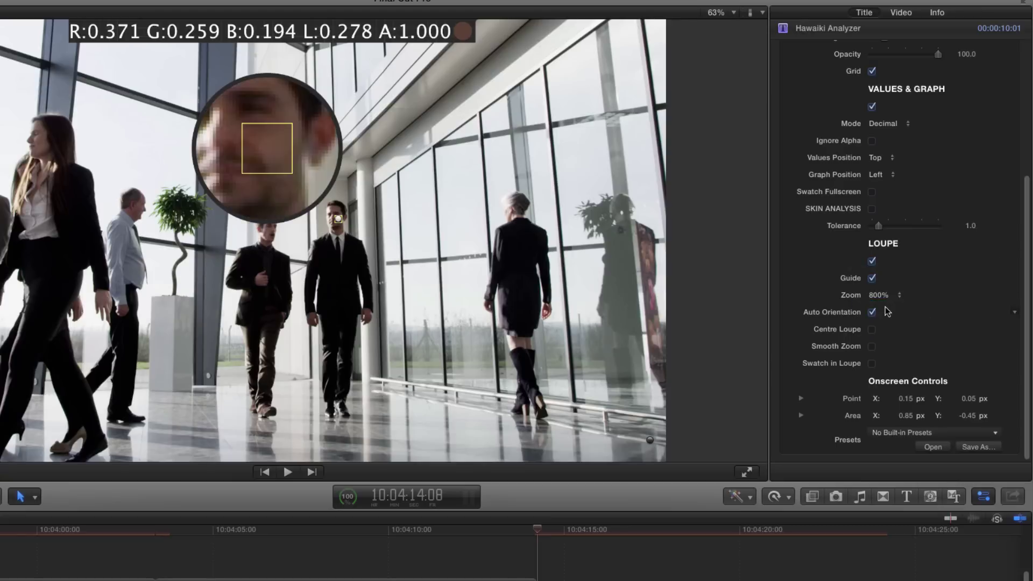
{"action": "left_click", "coordinate": [885, 299]}
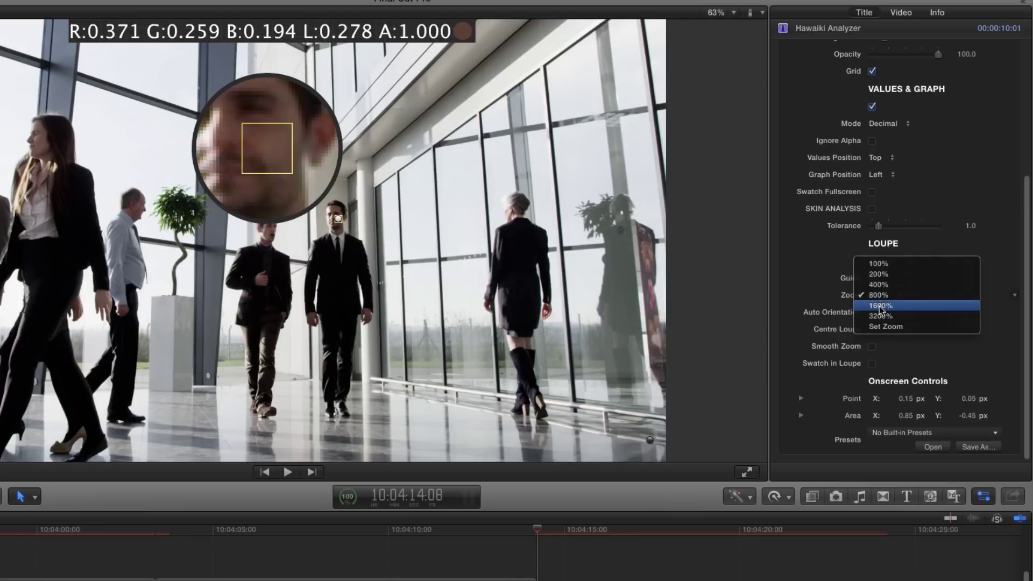
{"action": "left_click", "coordinate": [881, 306]}
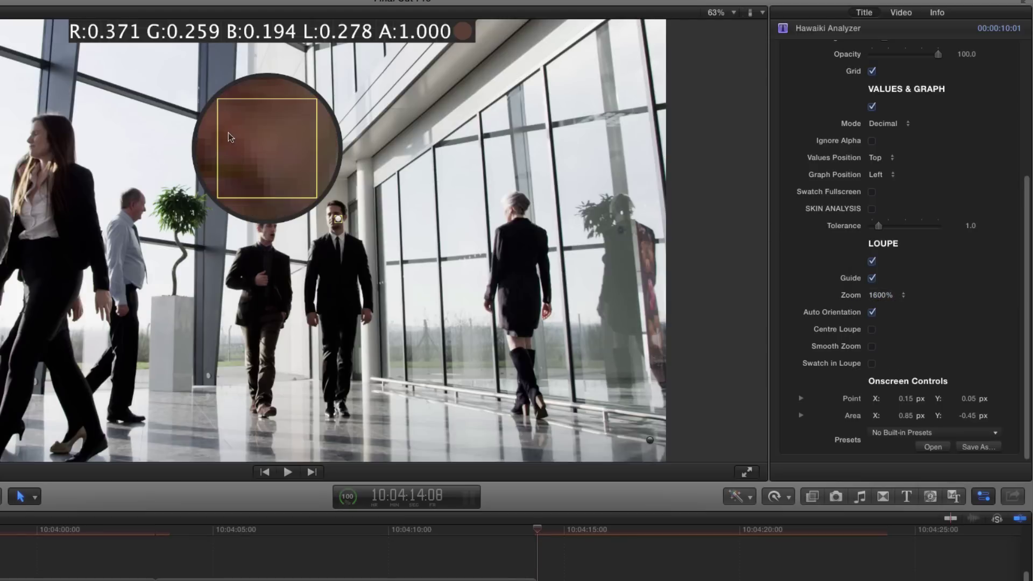
{"action": "left_click", "coordinate": [880, 296]}
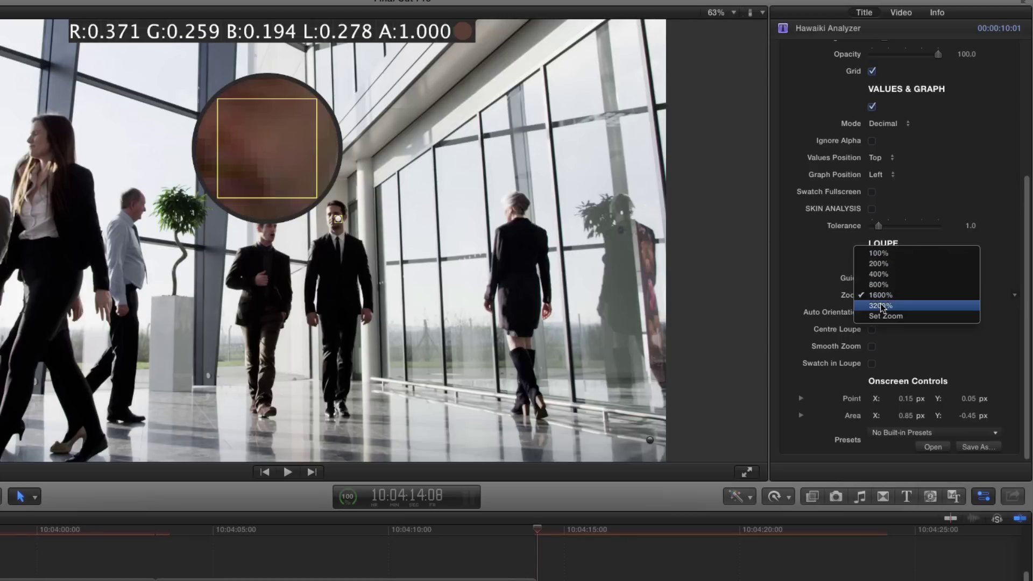
{"action": "left_click", "coordinate": [886, 316]}
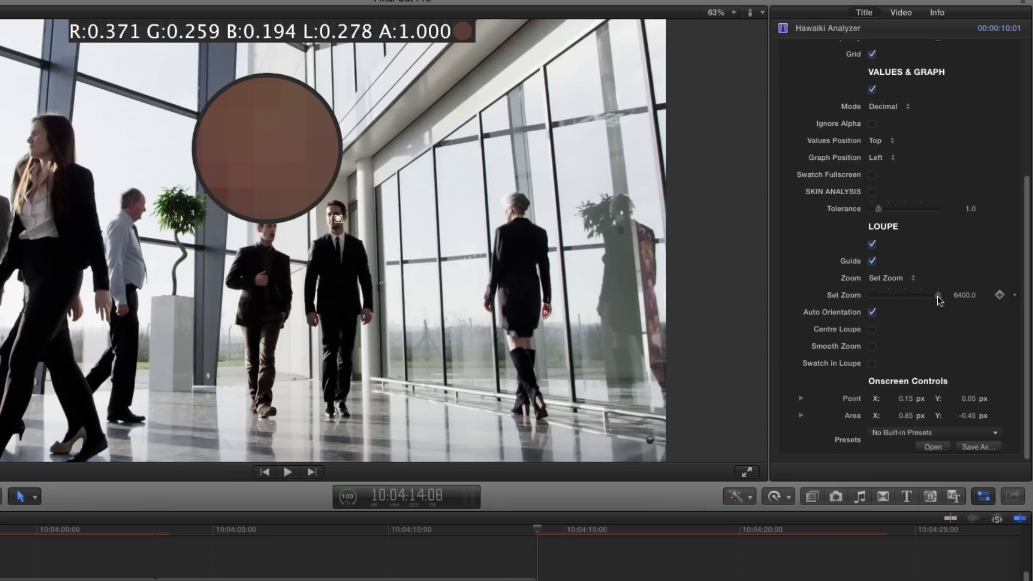
{"action": "left_click", "coordinate": [938, 295]}
Nudge the sample point on the face and return Point Size to 1px.
{"action": "left_click_drag", "start_coordinate": [337, 221], "coordinate": [332, 224]}
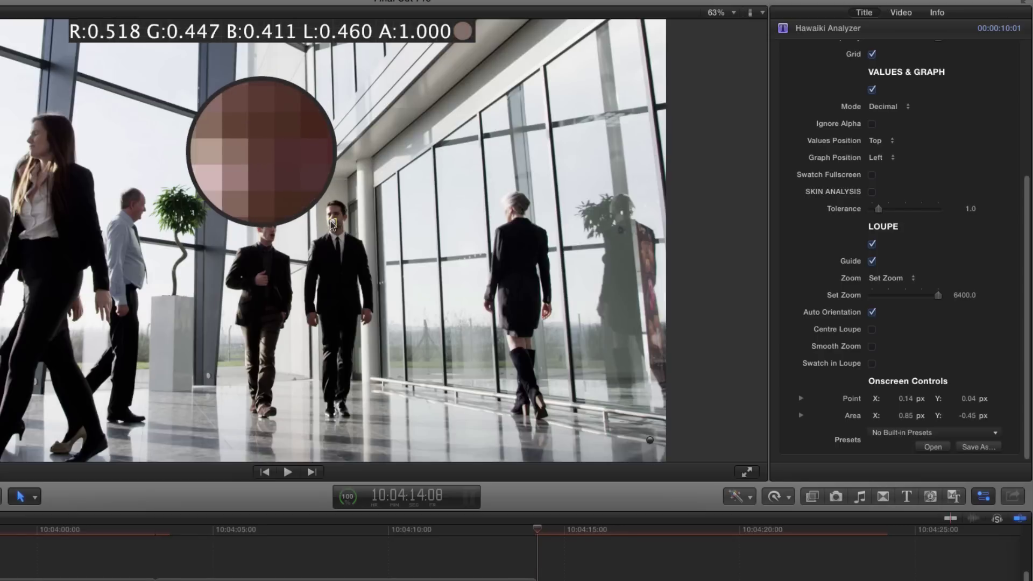
{"action": "scroll", "coordinate": [956, 200], "scroll_direction": "up", "scroll_amount": 8}
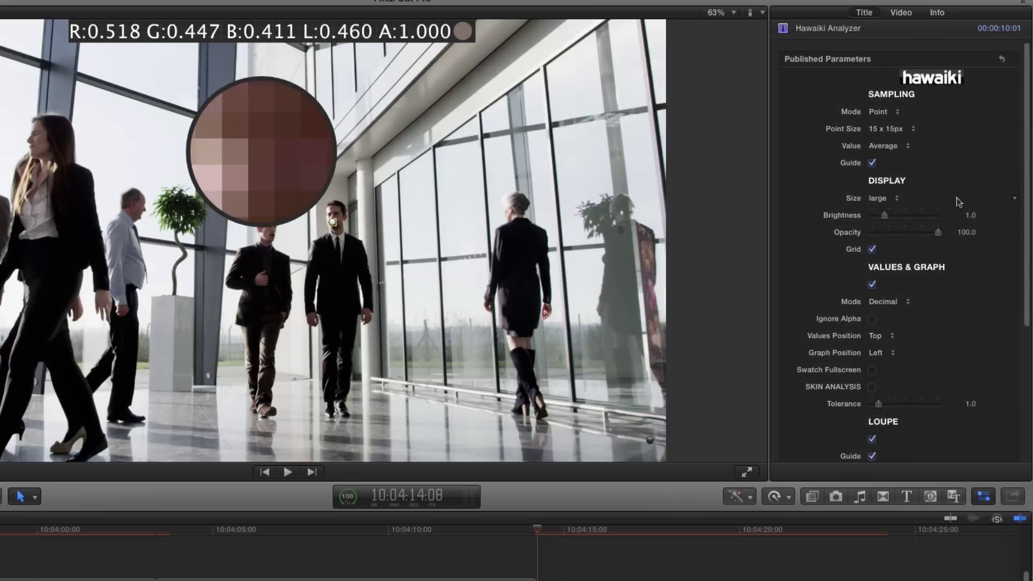
{"action": "left_click", "coordinate": [888, 129]}
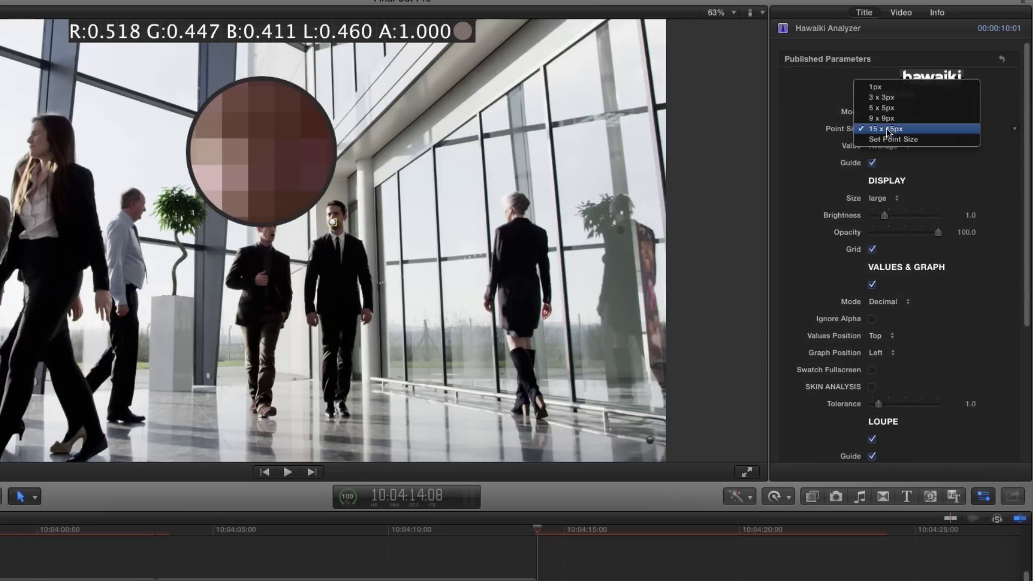
{"action": "left_click", "coordinate": [891, 91]}
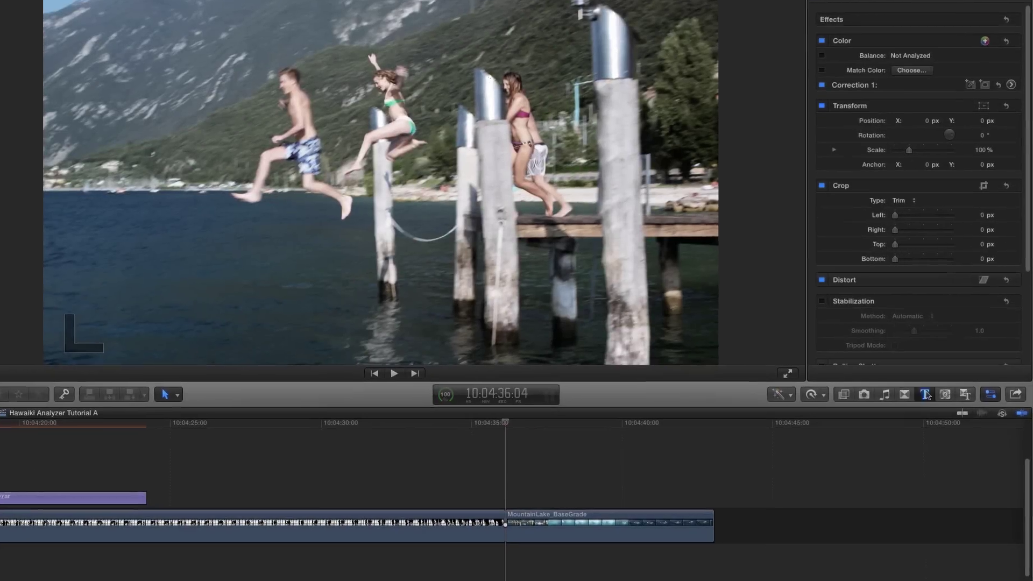
Add the Hawaiki Histogram title over MountainLake_BaseGrade and enlarge it to size 78.
{"action": "left_click", "coordinate": [930, 403]}
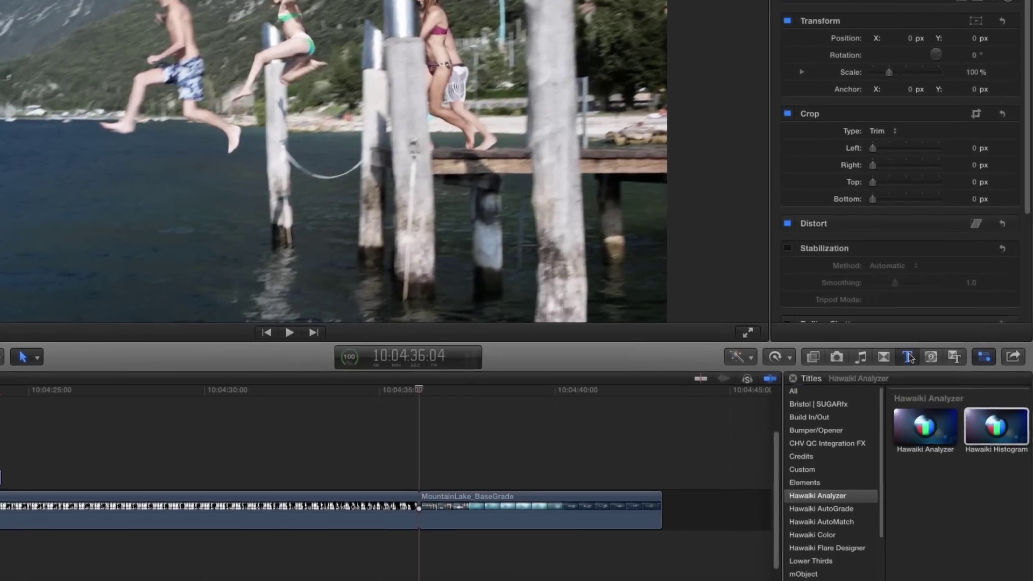
{"action": "left_click", "coordinate": [995, 418]}
{"action": "left_click_drag", "start_coordinate": [996, 418], "coordinate": [446, 467]}
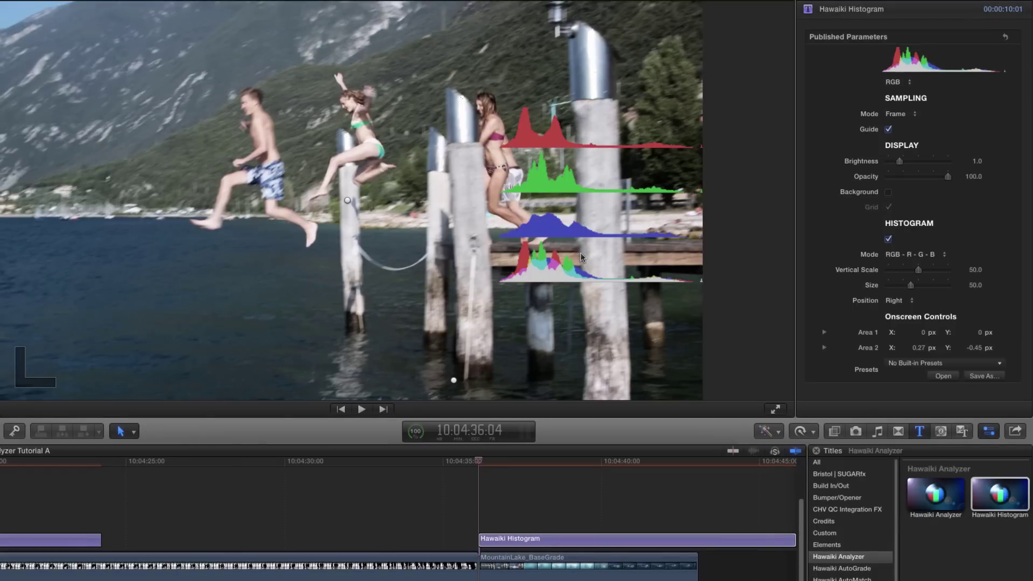
{"action": "left_click_drag", "start_coordinate": [911, 286], "coordinate": [938, 290]}
Position the histograms on the Left and set Sampling Mode to Area.
{"action": "left_click", "coordinate": [900, 301]}
{"action": "left_click", "coordinate": [901, 293]}
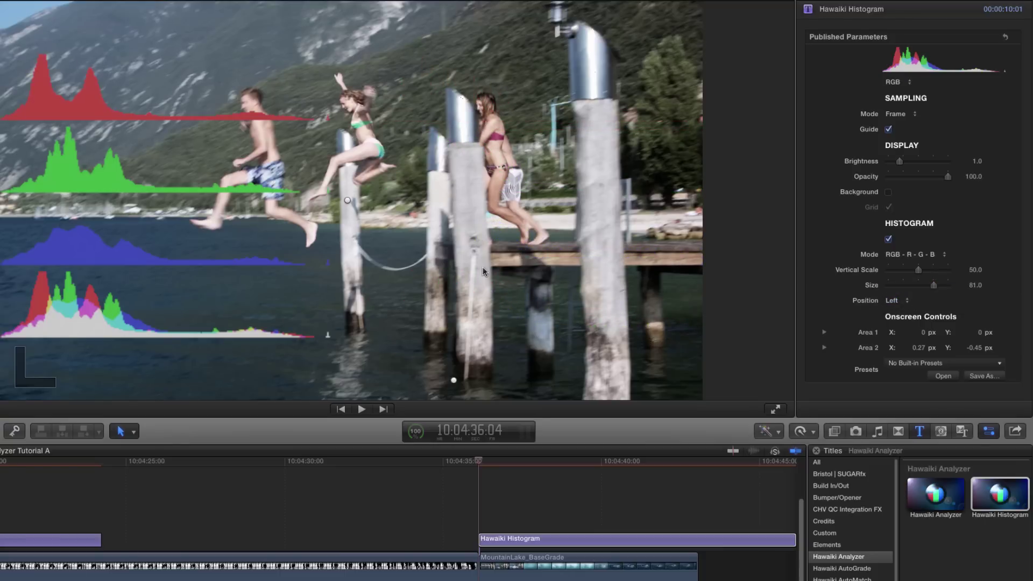
{"action": "left_click", "coordinate": [900, 114]}
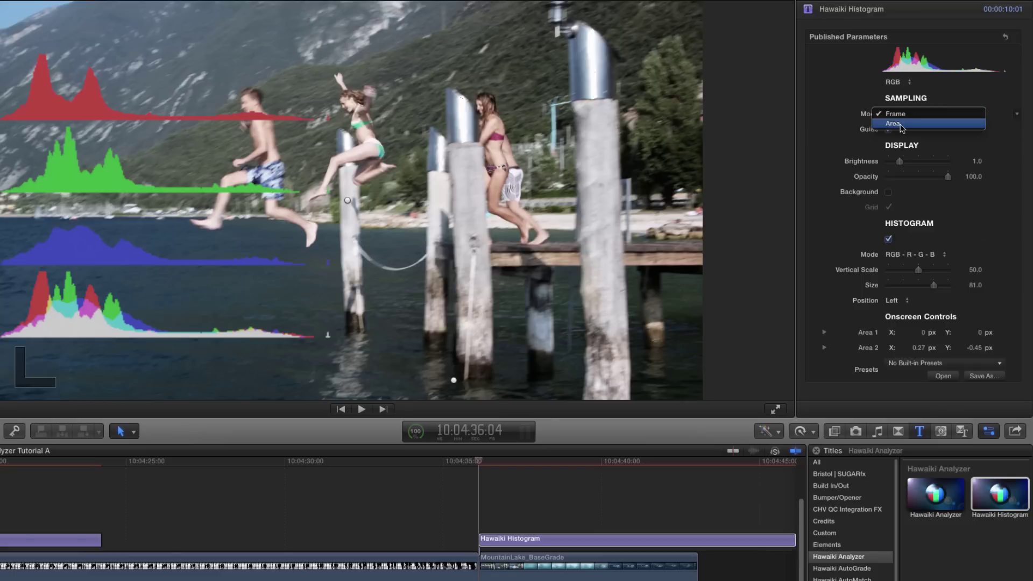
{"action": "left_click", "coordinate": [899, 124]}
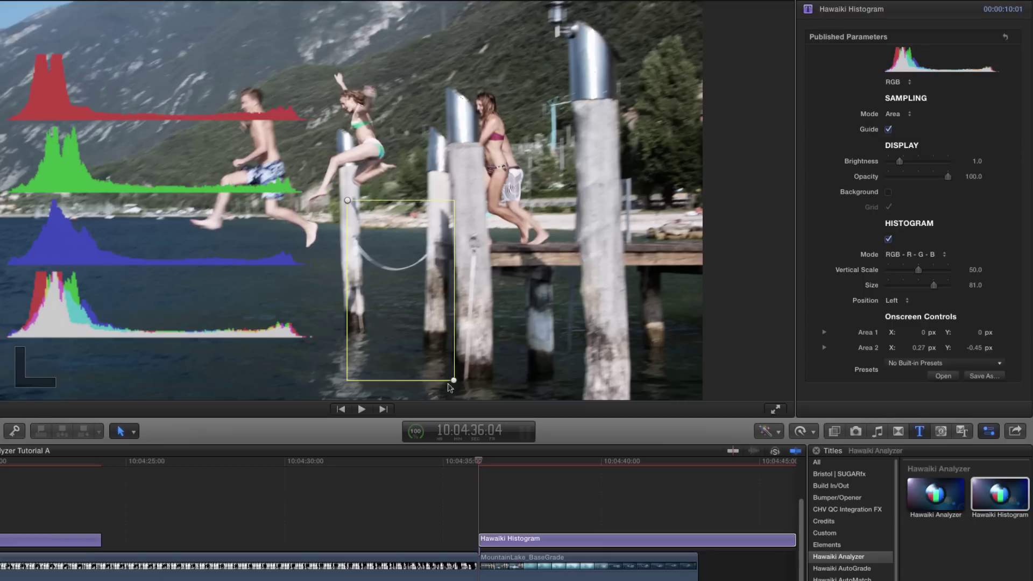
Shrink the sampling box to a small sky patch, lower Vertical Scale to 21, enable Background.
{"action": "left_click_drag", "start_coordinate": [454, 383], "coordinate": [357, 298]}
{"action": "left_click_drag", "start_coordinate": [347, 200], "coordinate": [344, 189]}
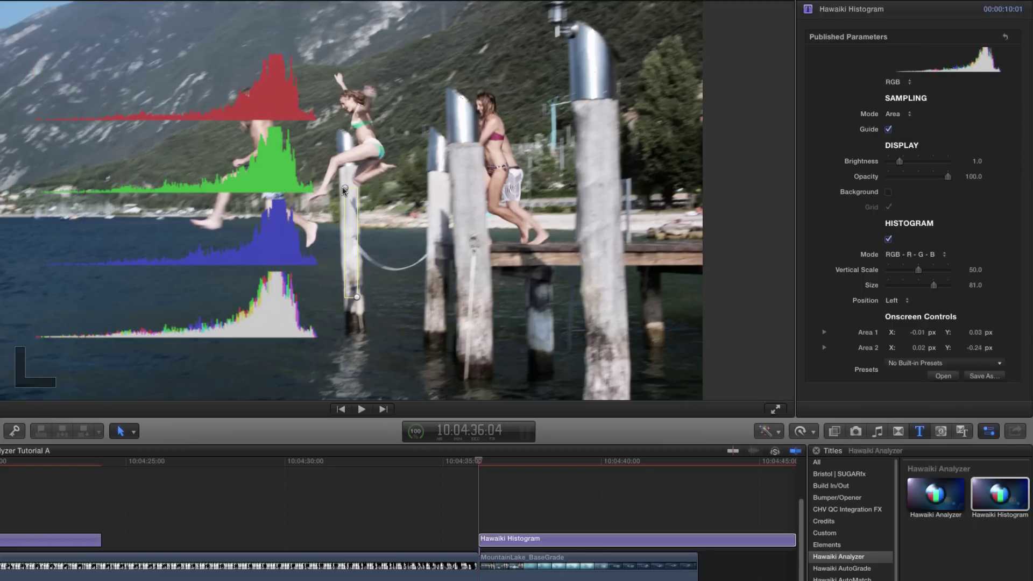
{"action": "left_click_drag", "start_coordinate": [357, 297], "coordinate": [430, 83]}
{"action": "left_click_drag", "start_coordinate": [343, 190], "coordinate": [381, 108]}
{"action": "left_click_drag", "start_coordinate": [431, 83], "coordinate": [434, 64]}
{"action": "left_click_drag", "start_coordinate": [919, 270], "coordinate": [906, 273]}
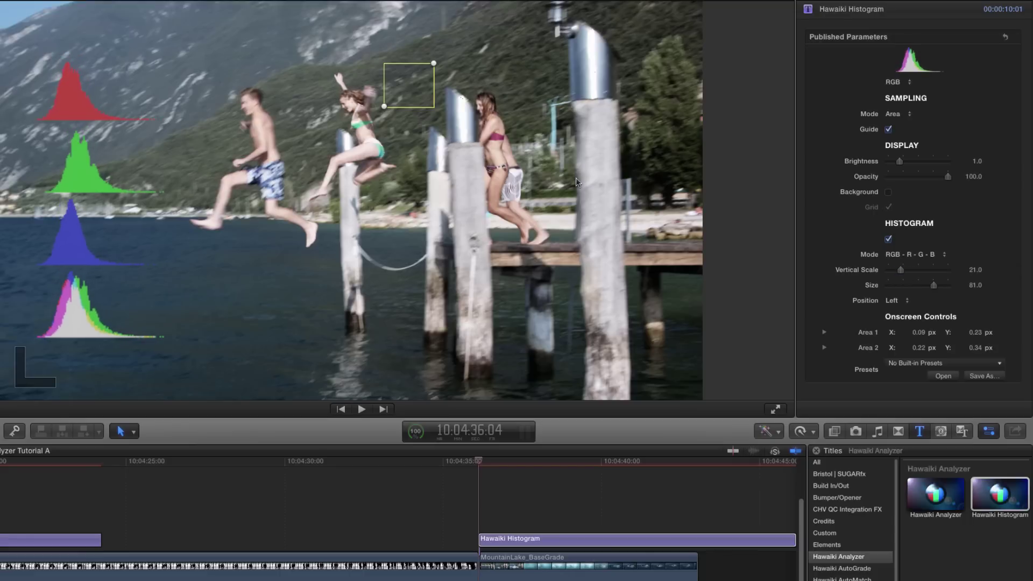
{"action": "left_click", "coordinate": [888, 192]}
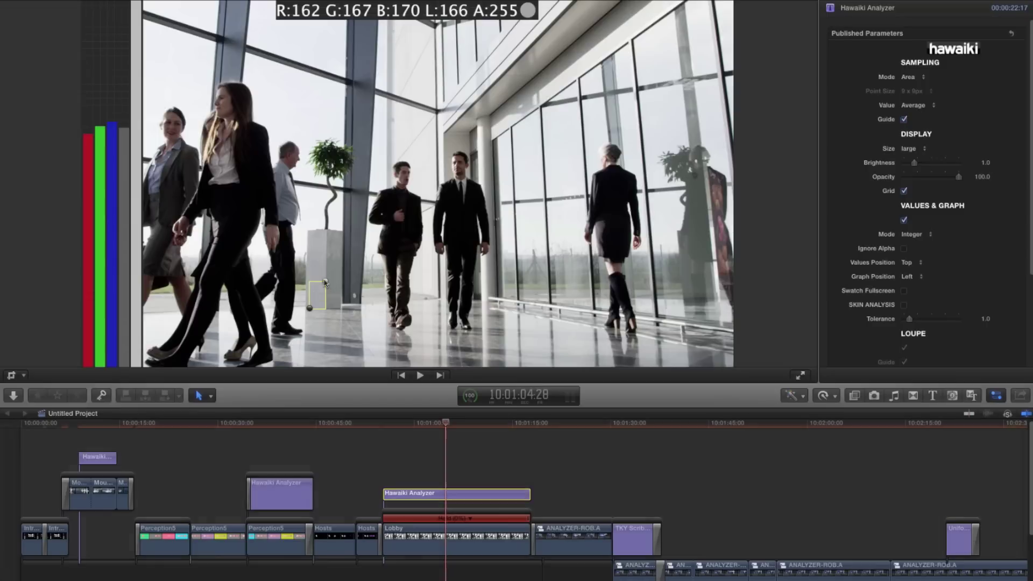
Switch the analyzer from Area to Point sampling on the walking man's face, reading R:117 G:086 B:077.
{"action": "left_click_drag", "start_coordinate": [340, 241], "coordinate": [336, 238]}
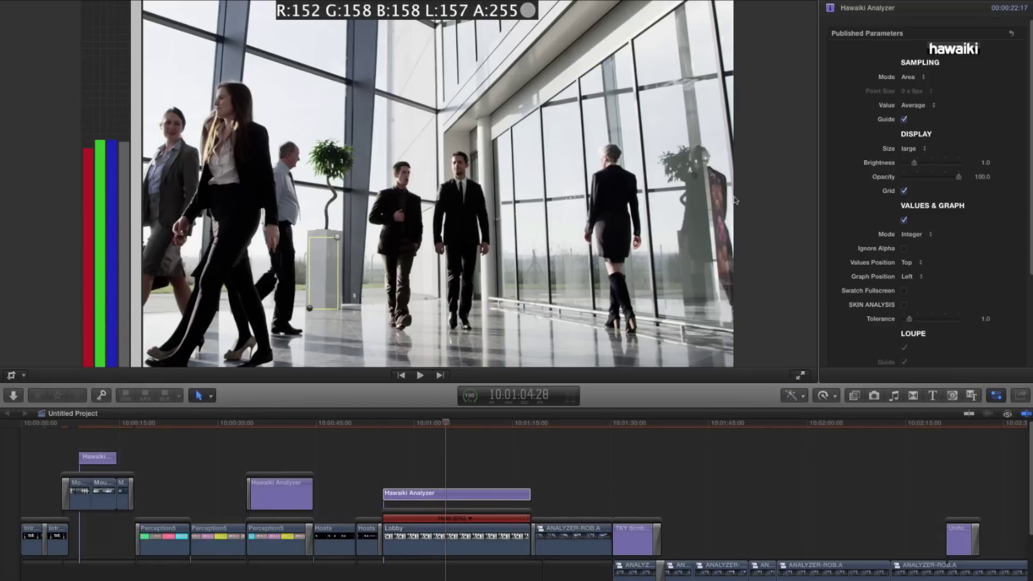
{"action": "left_click", "coordinate": [912, 77]}
{"action": "left_click", "coordinate": [909, 87]}
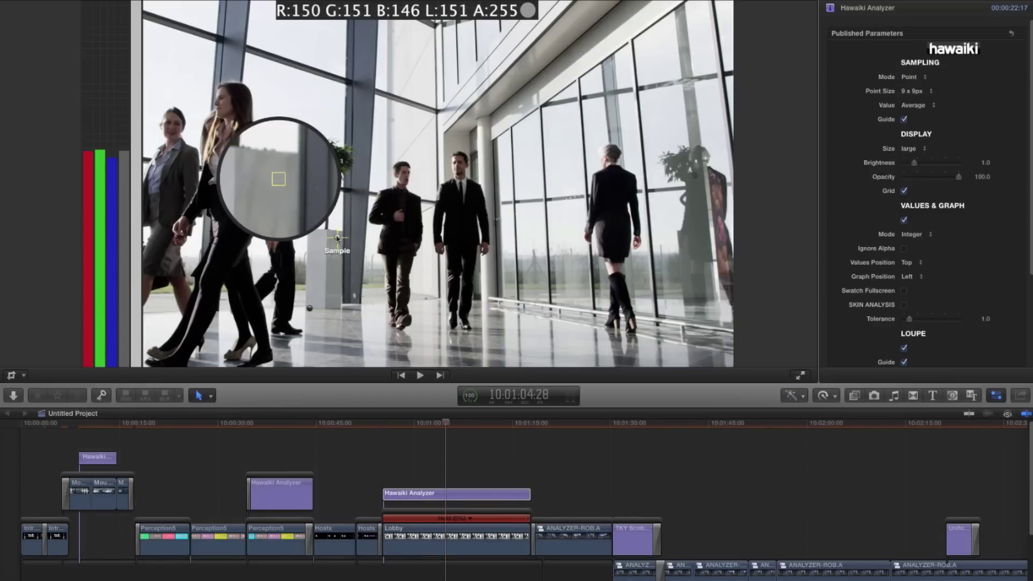
{"action": "left_click_drag", "start_coordinate": [337, 238], "coordinate": [402, 178]}
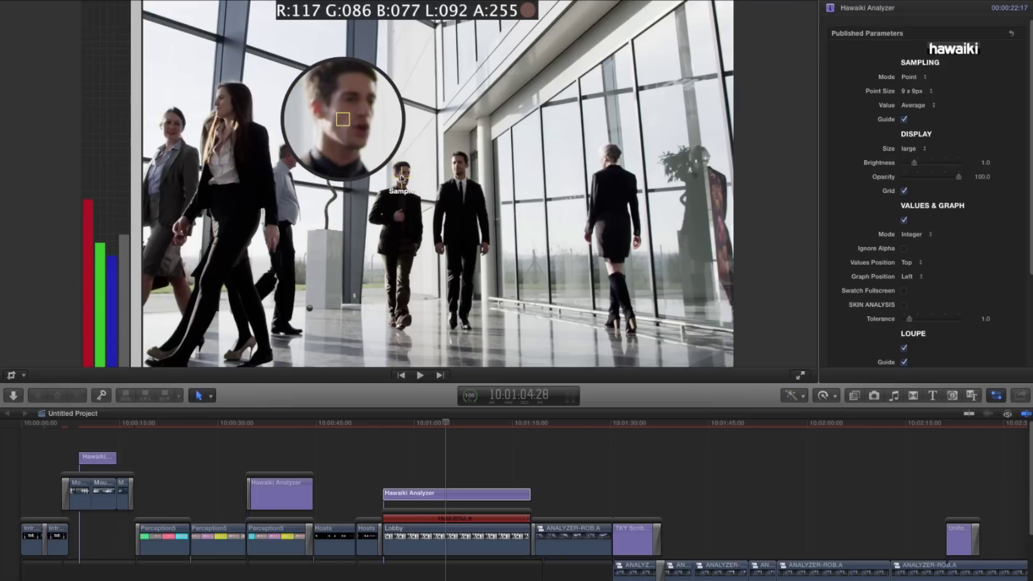